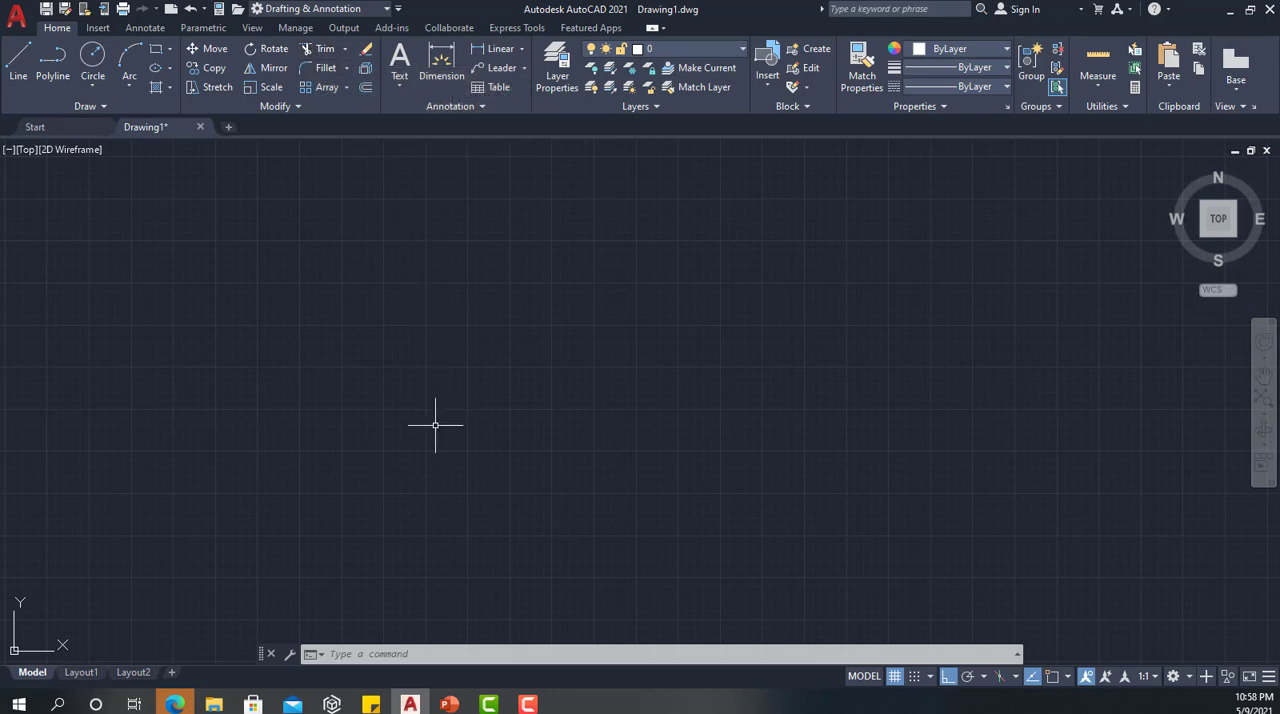
Draw a circle with a radius of 100 in the upper-left area of the empty drawing
{"action": "type", "text": "c"}
{"action": "key", "text": "Return"}
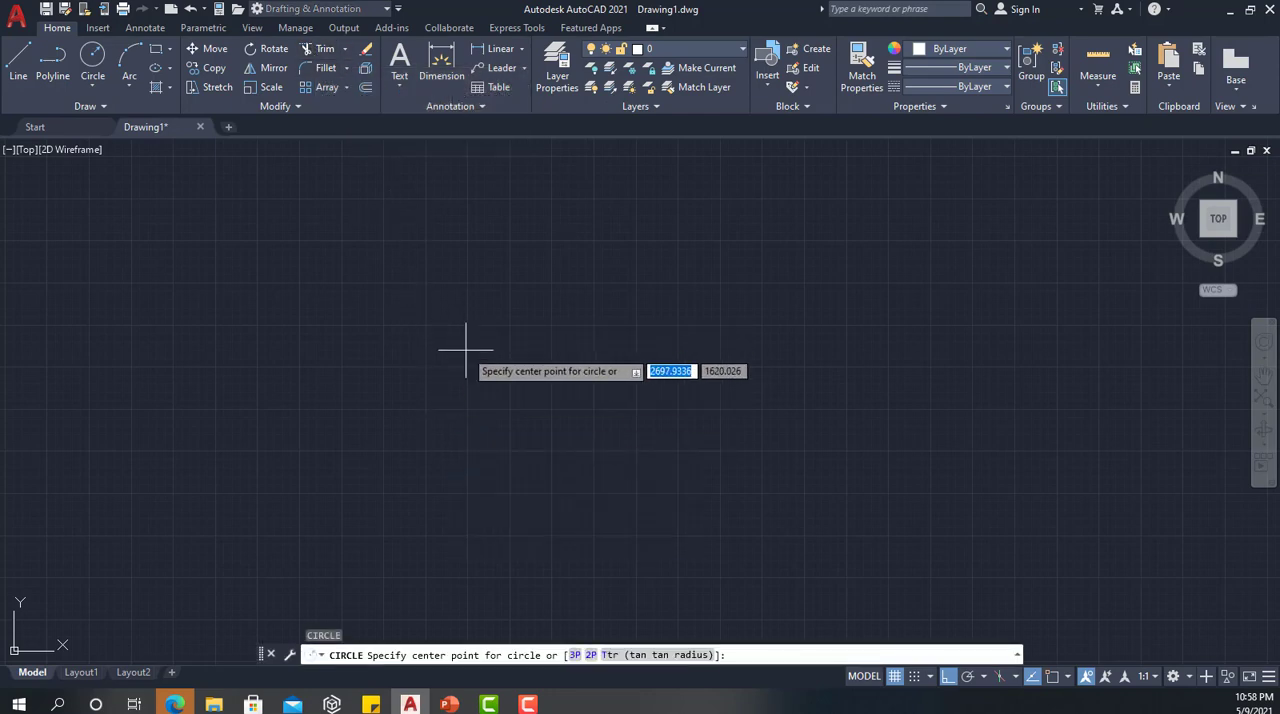
{"action": "left_click", "coordinate": [404, 319]}
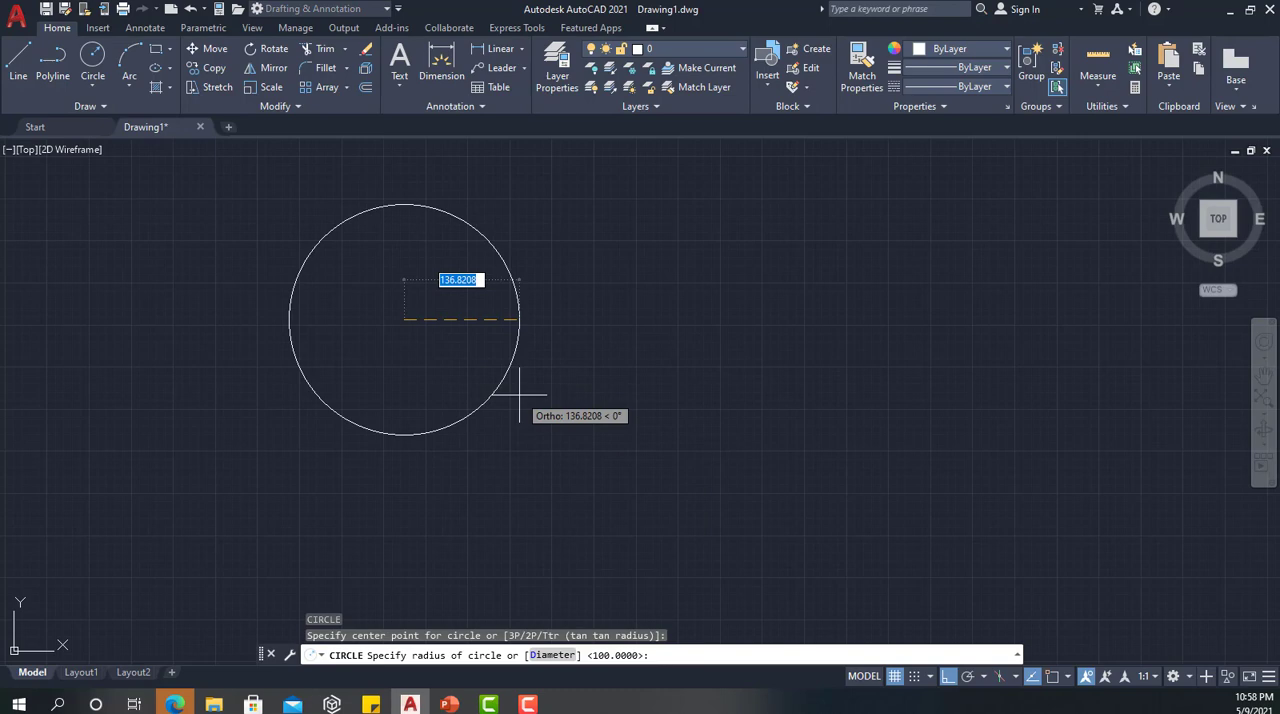
{"action": "type", "text": "100"}
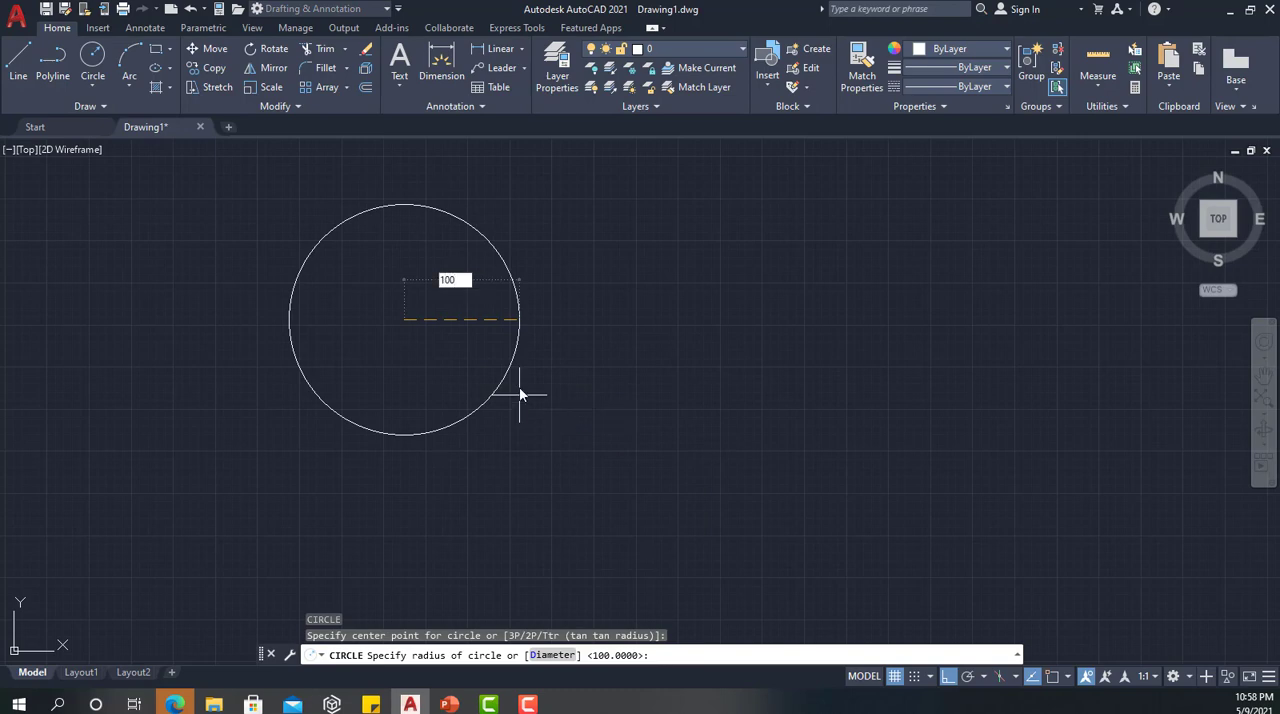
{"action": "key", "text": "Return"}
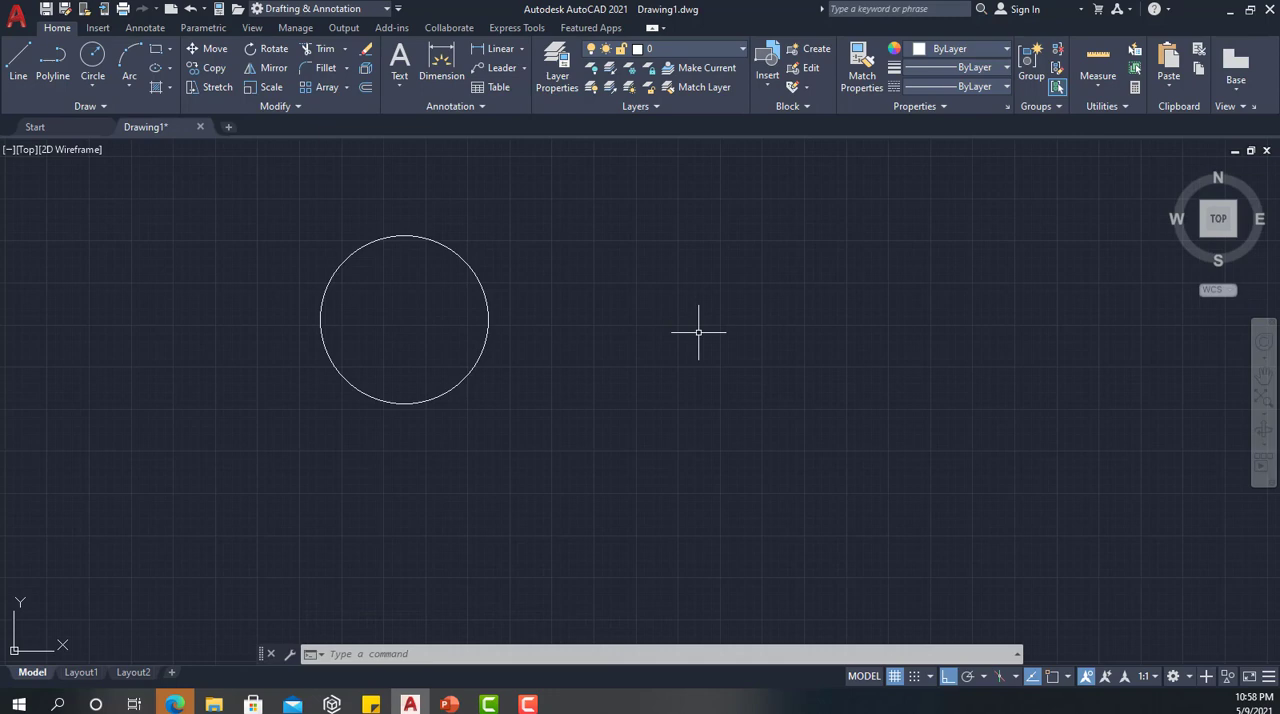
Draw a horizontal line 250 long from the circle's center, extending right past its edge
{"action": "type", "text": "l"}
{"action": "key", "text": "Return"}
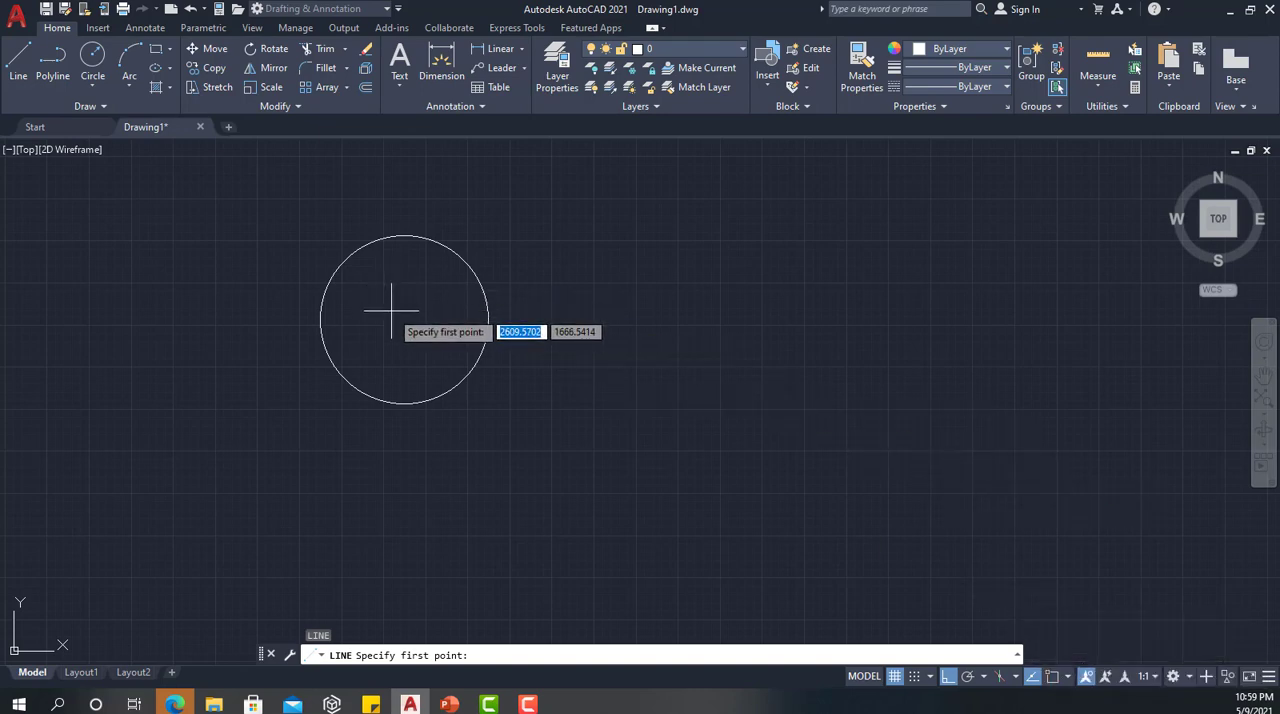
{"action": "type", "text": "center"}
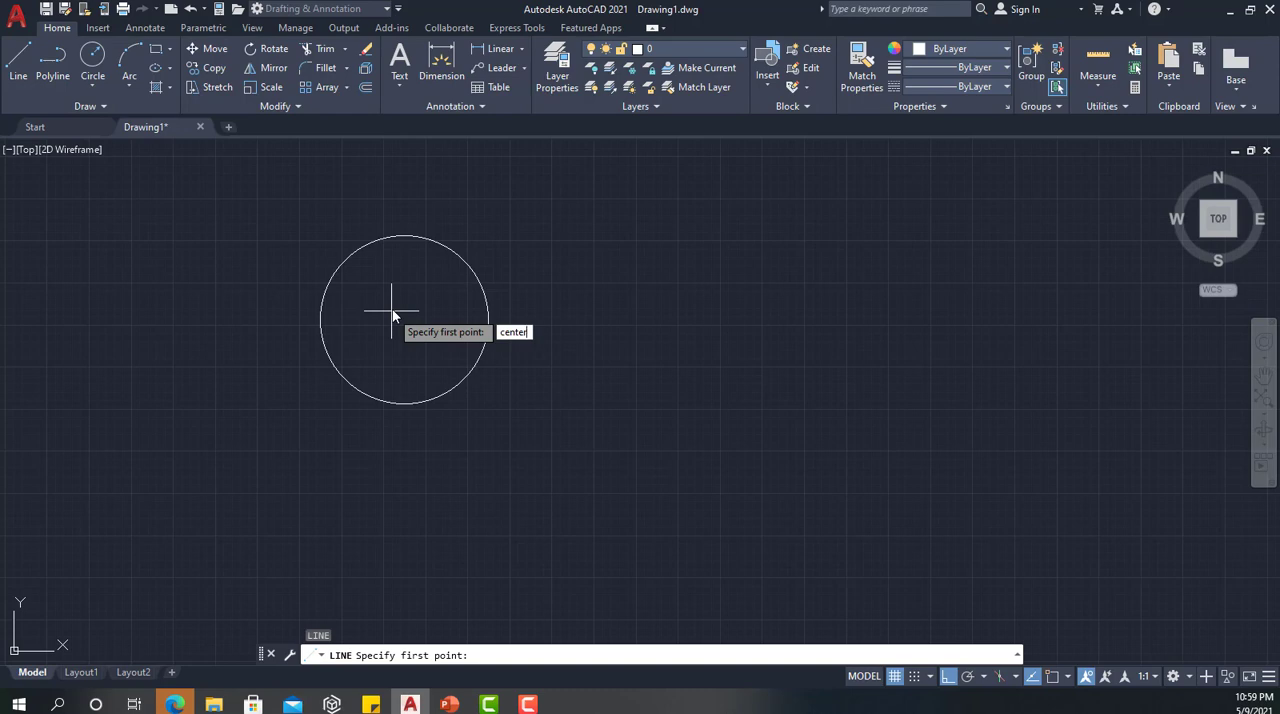
{"action": "key", "text": "Return"}
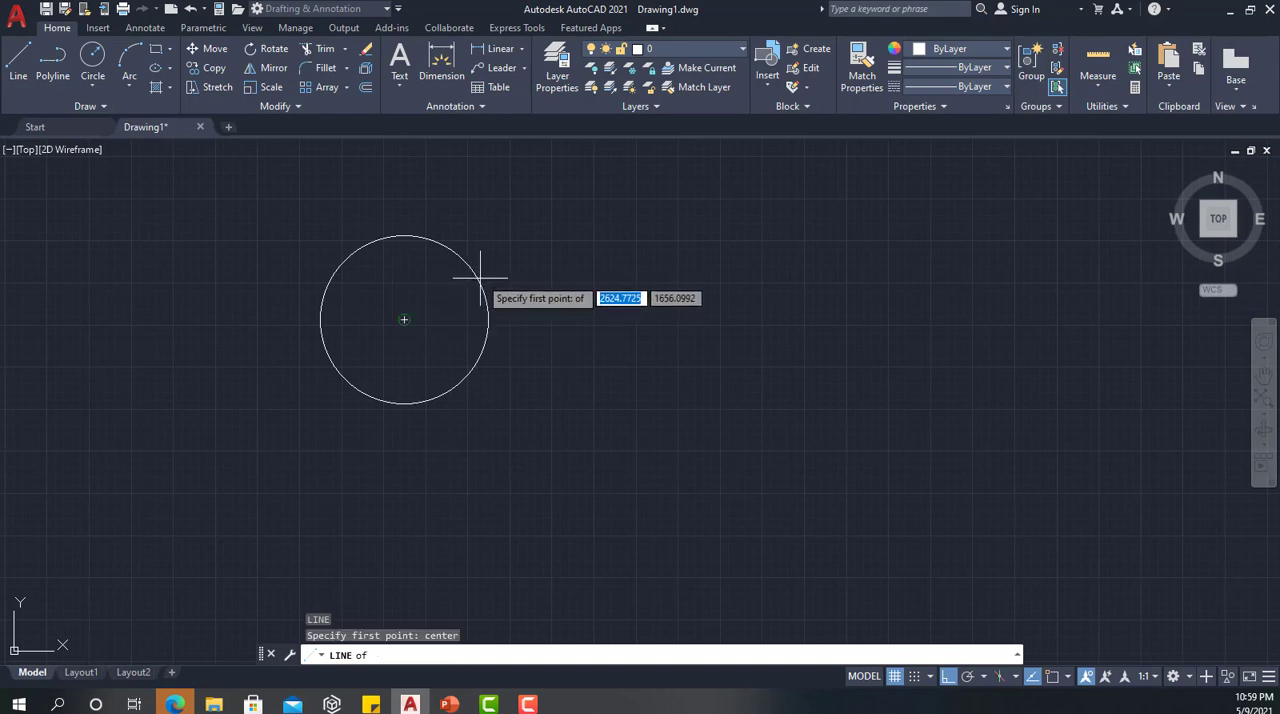
{"action": "left_click", "coordinate": [406, 320]}
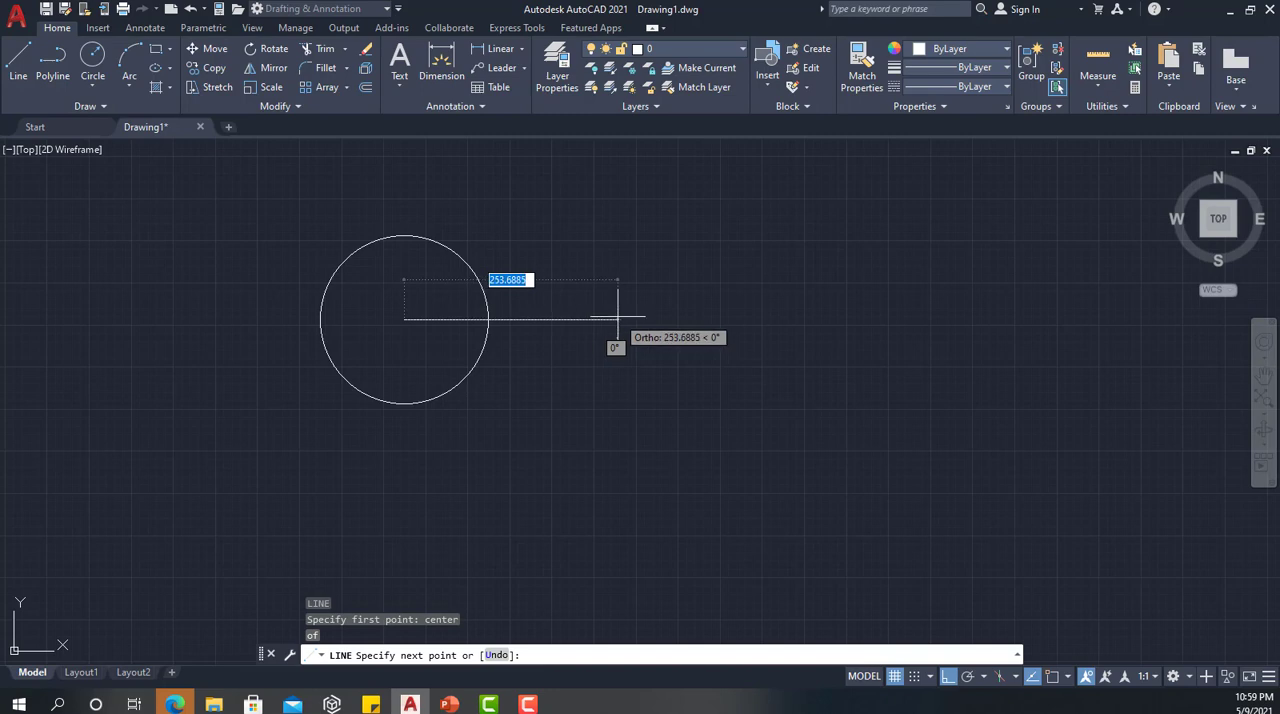
{"action": "type", "text": "250"}
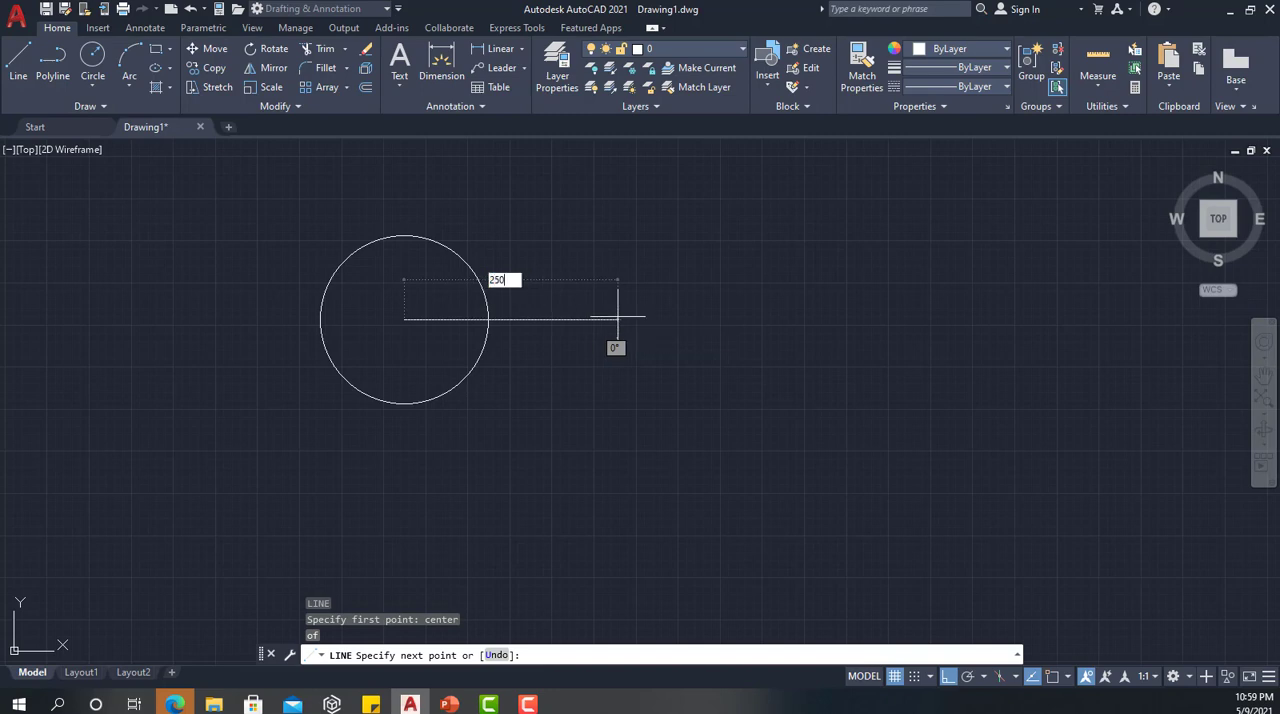
{"action": "key", "text": "Return"}
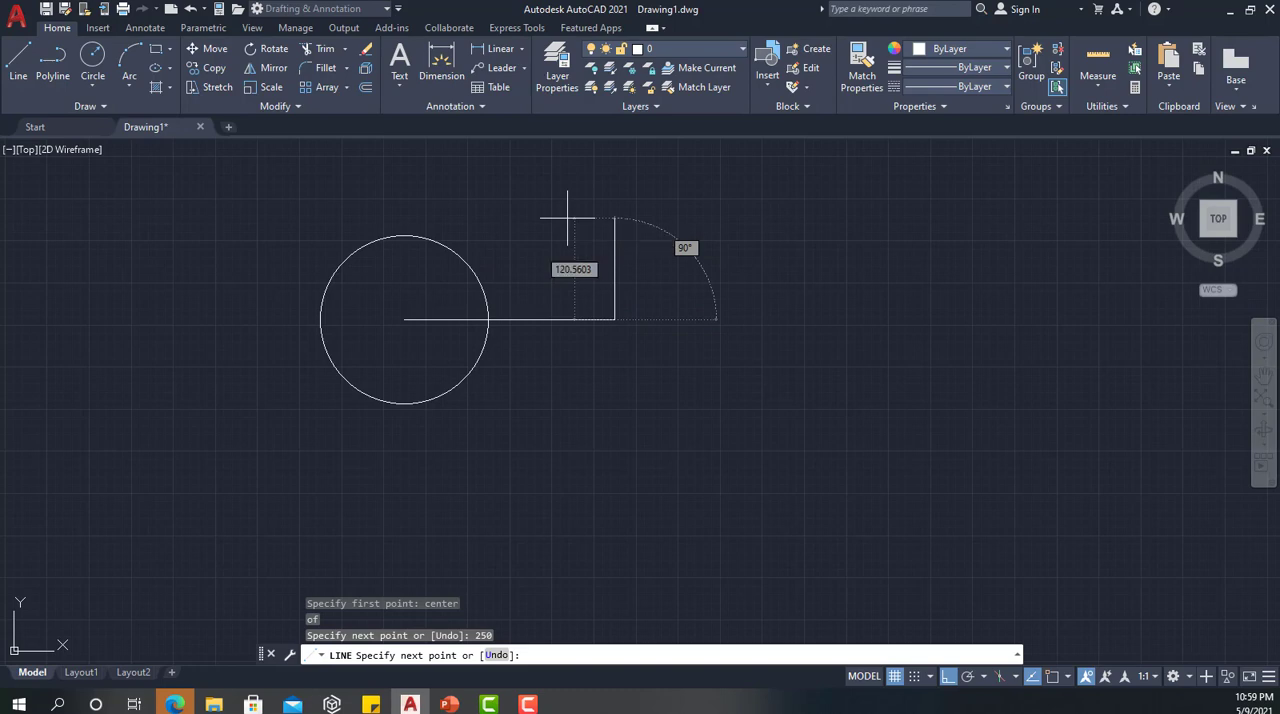
{"action": "key", "text": "Escape"}
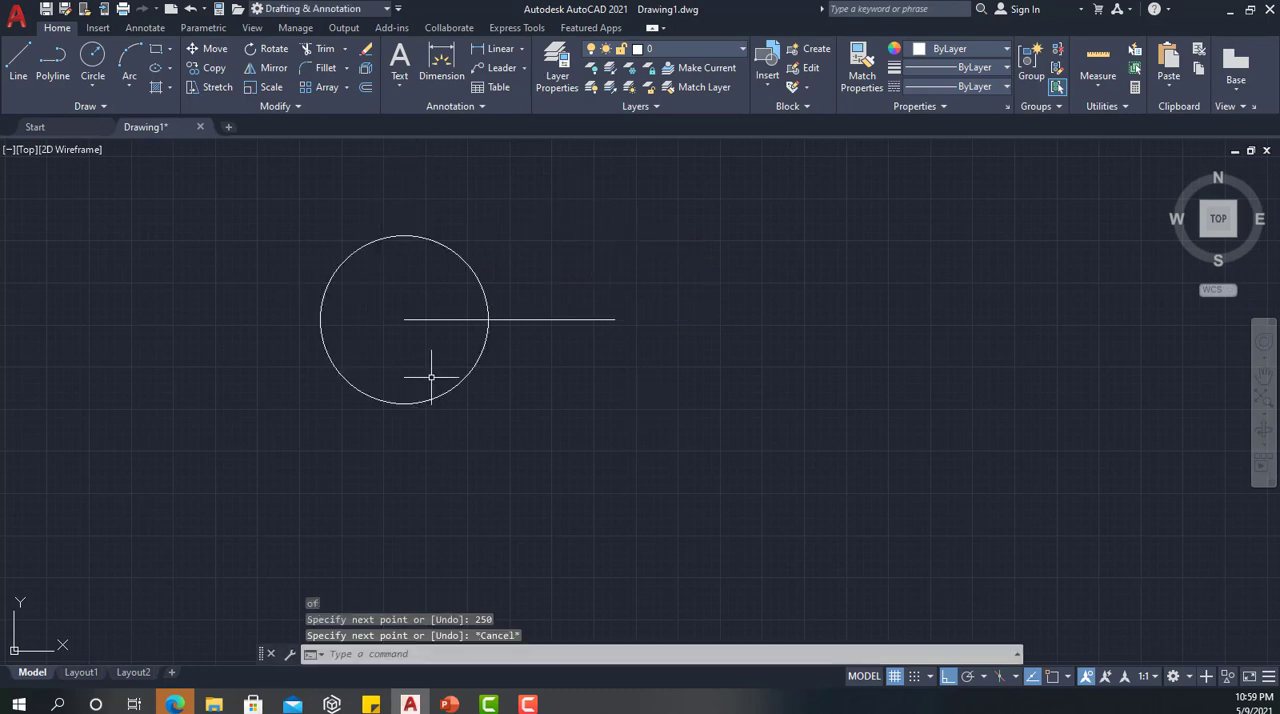
Trim the part of the horizontal line outside the circle, using the circle as the cutting edge
{"action": "middle_click_drag", "start_coordinate": [360, 191], "coordinate": [394, 249]}
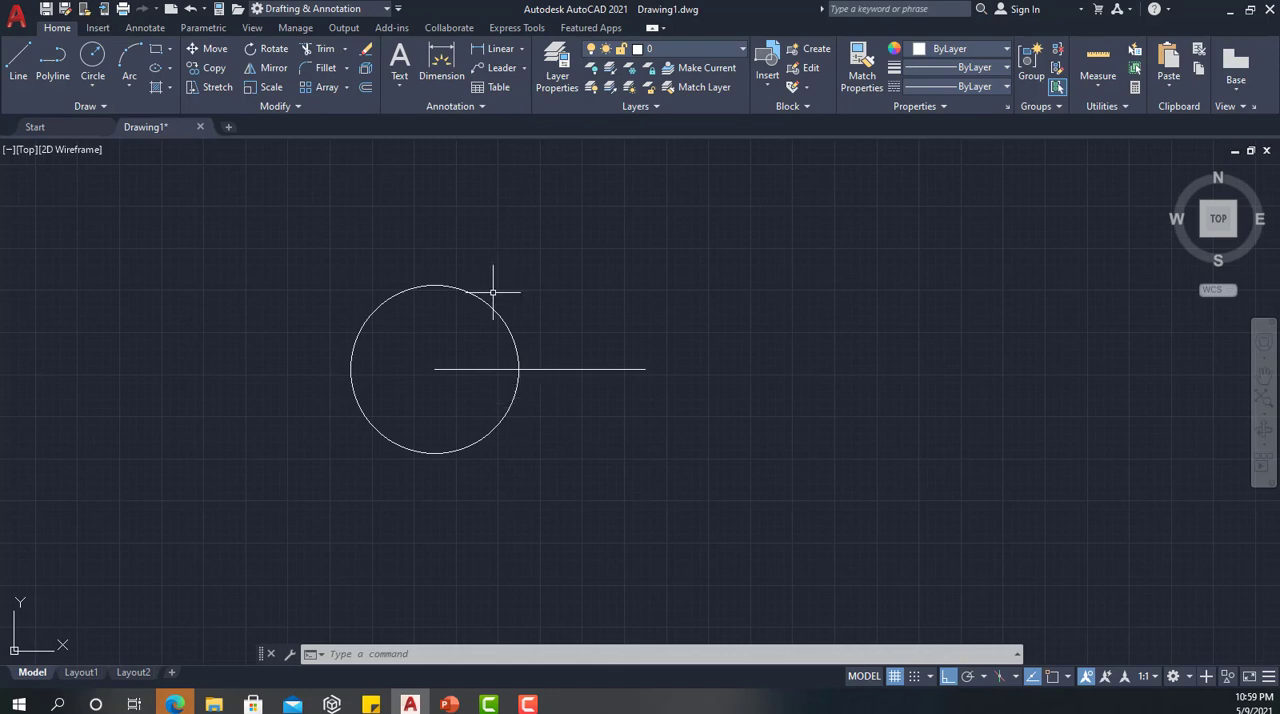
{"action": "left_click", "coordinate": [322, 50]}
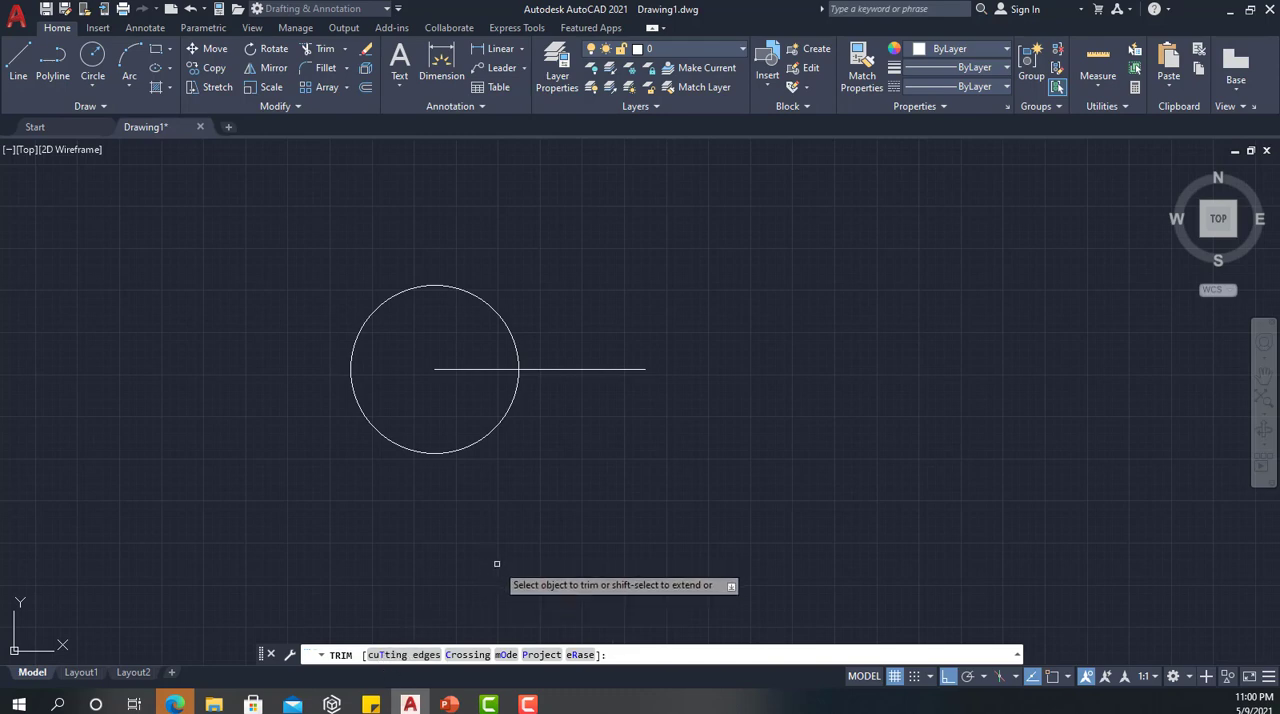
{"action": "left_click", "coordinate": [399, 656]}
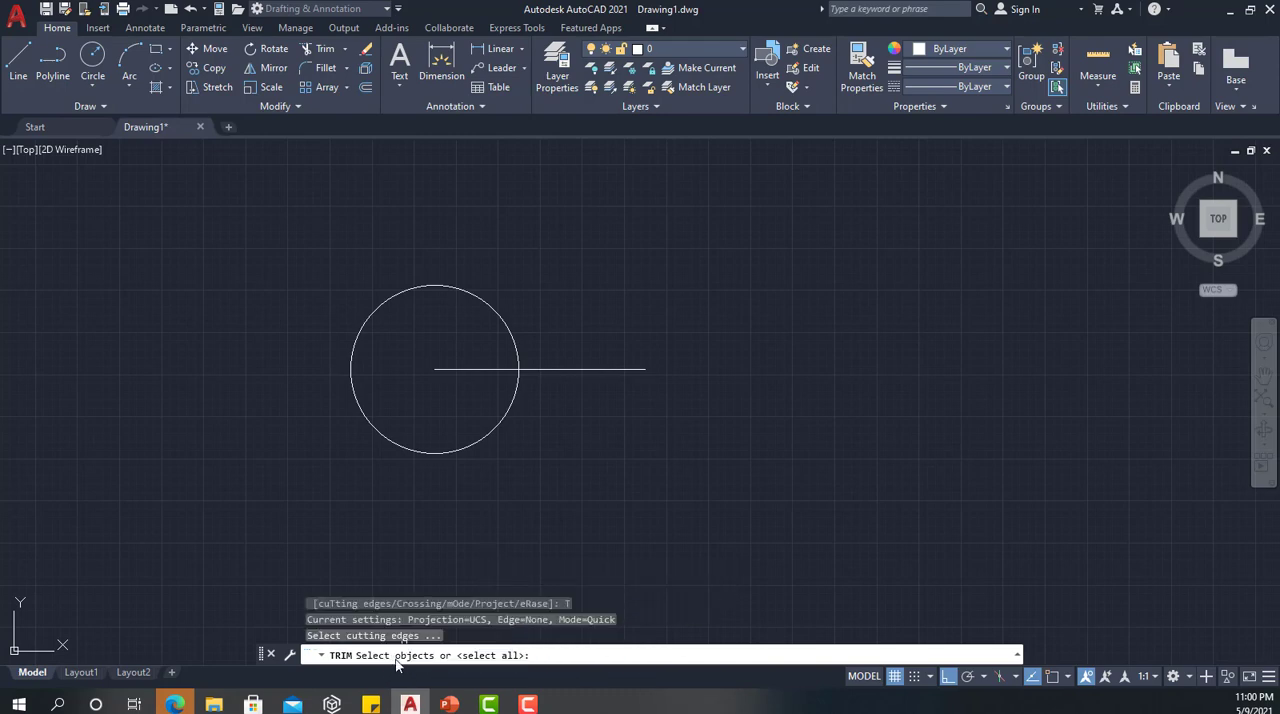
{"action": "left_click", "coordinate": [509, 407]}
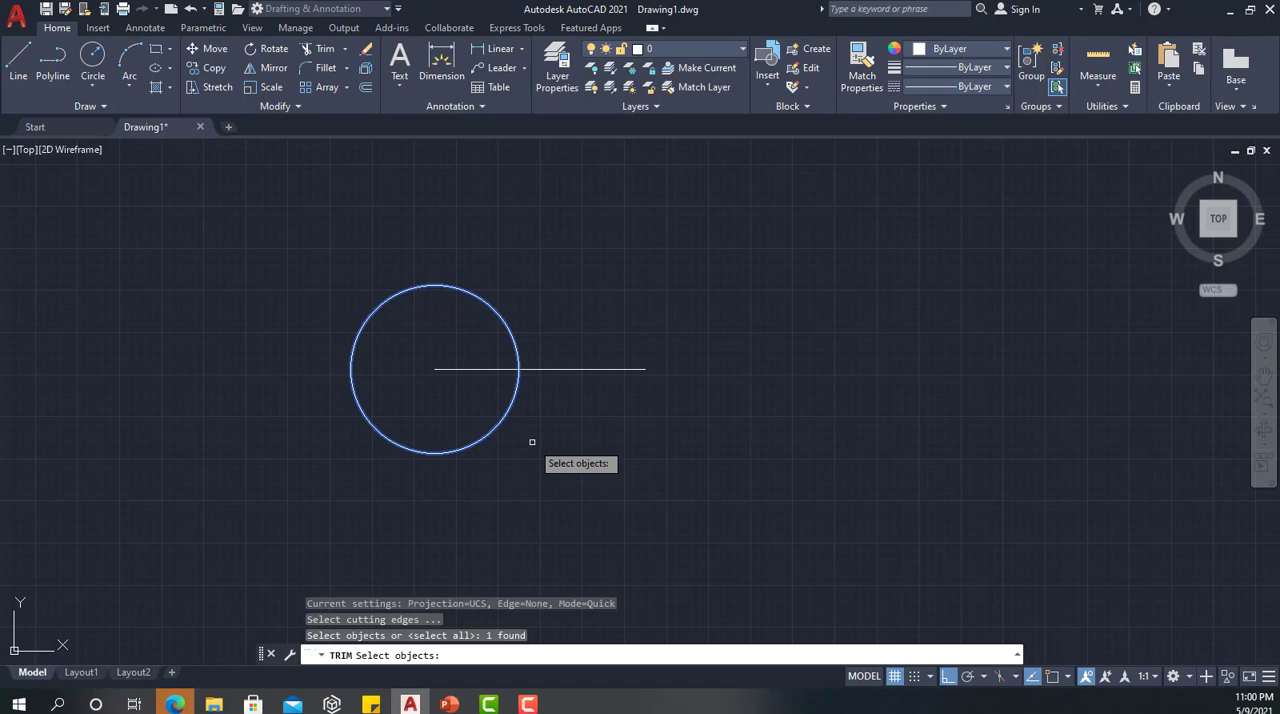
{"action": "key", "text": "Return"}
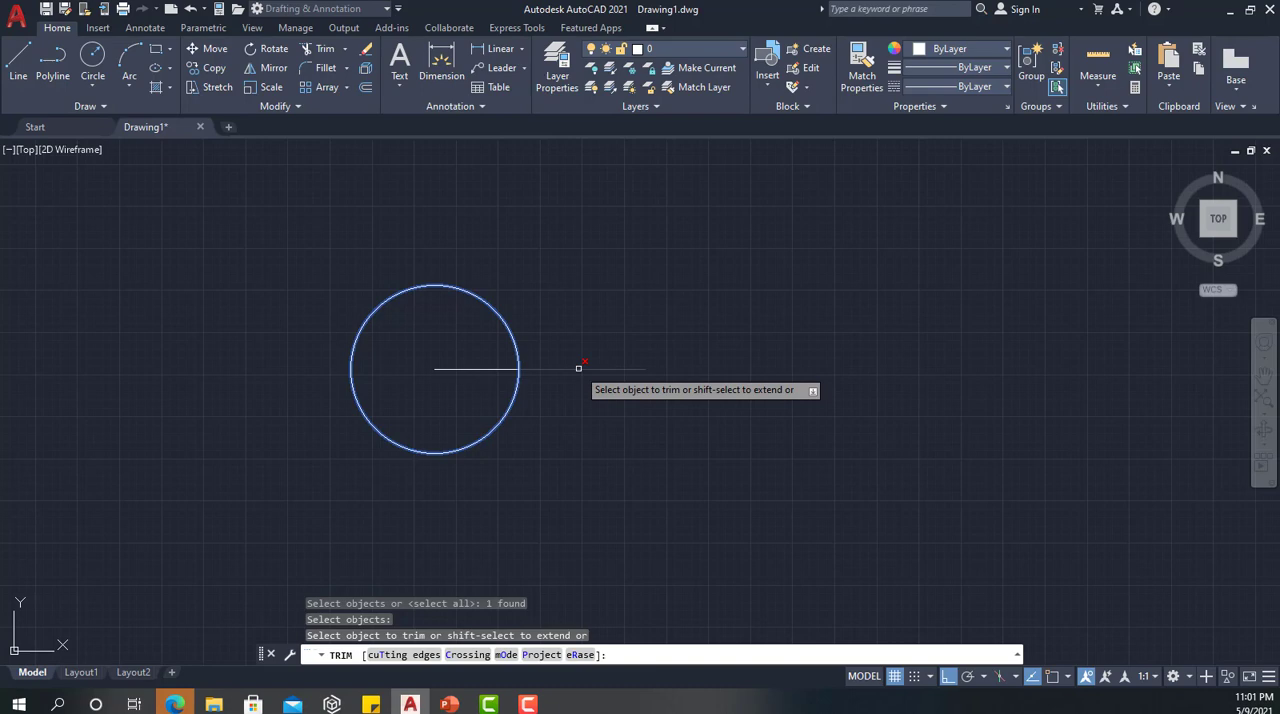
{"action": "left_click", "coordinate": [580, 370]}
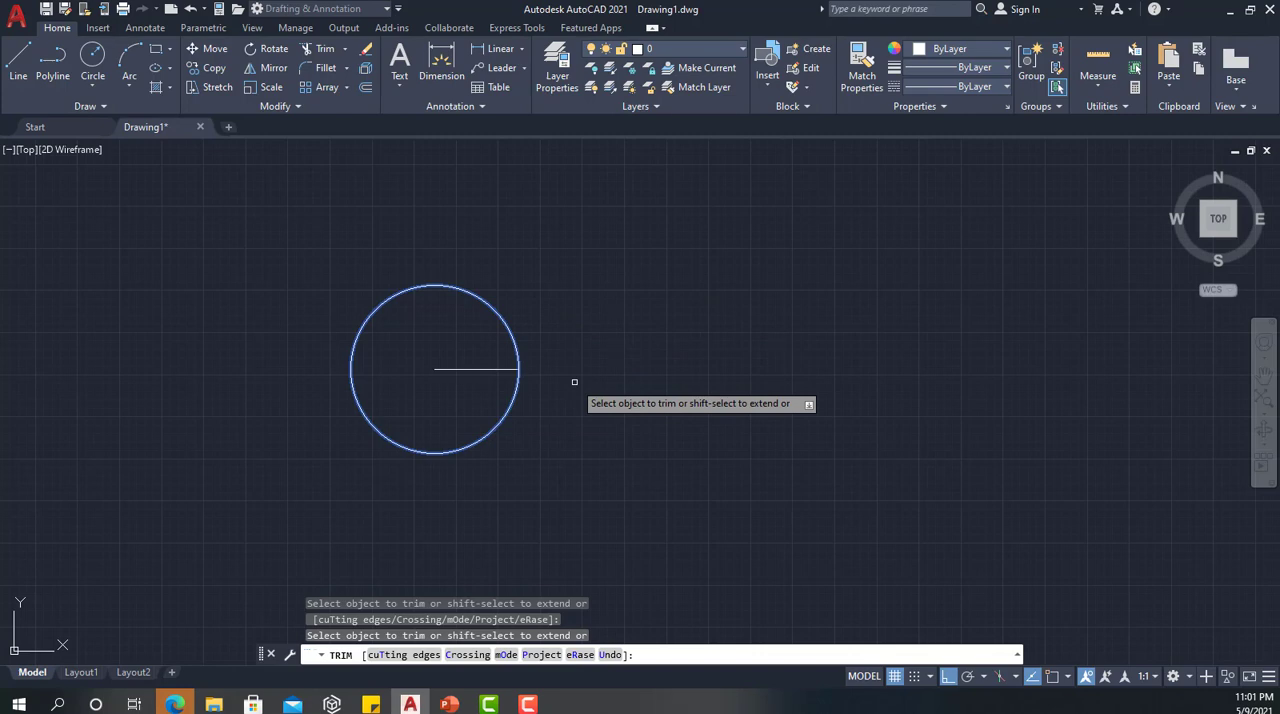
{"action": "key", "text": "Return"}
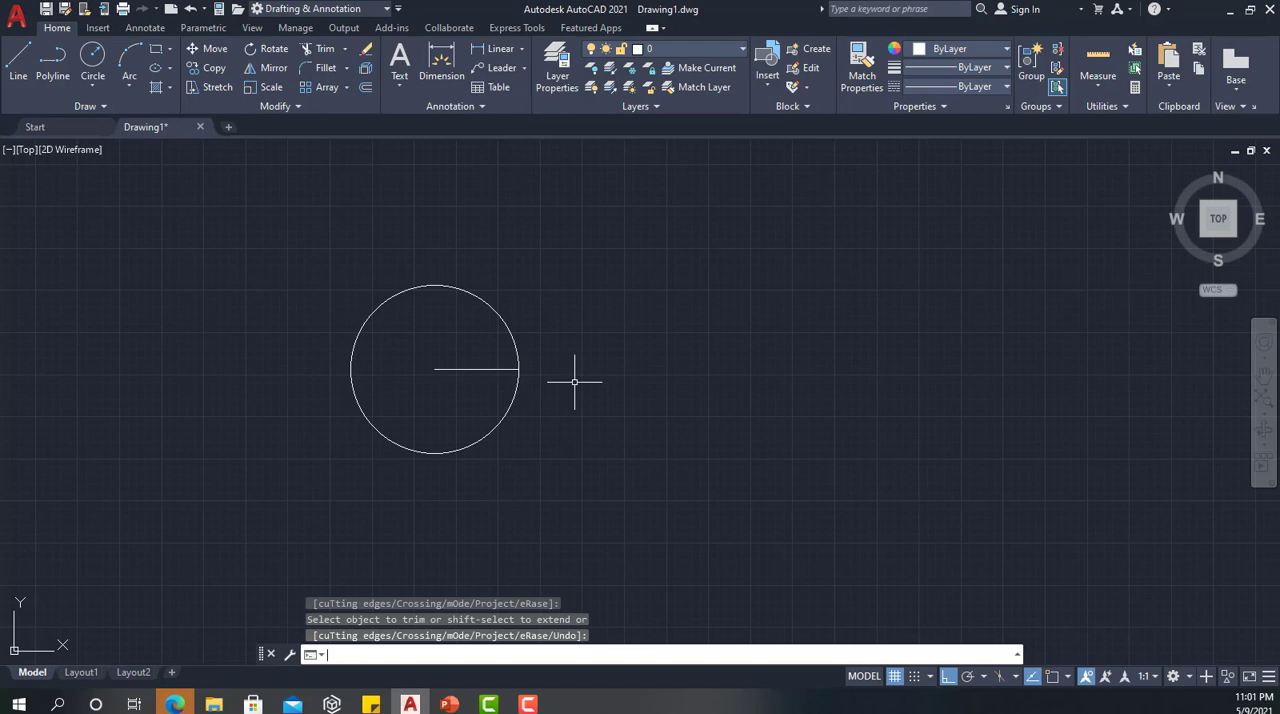
{"action": "left_click", "coordinate": [345, 51]}
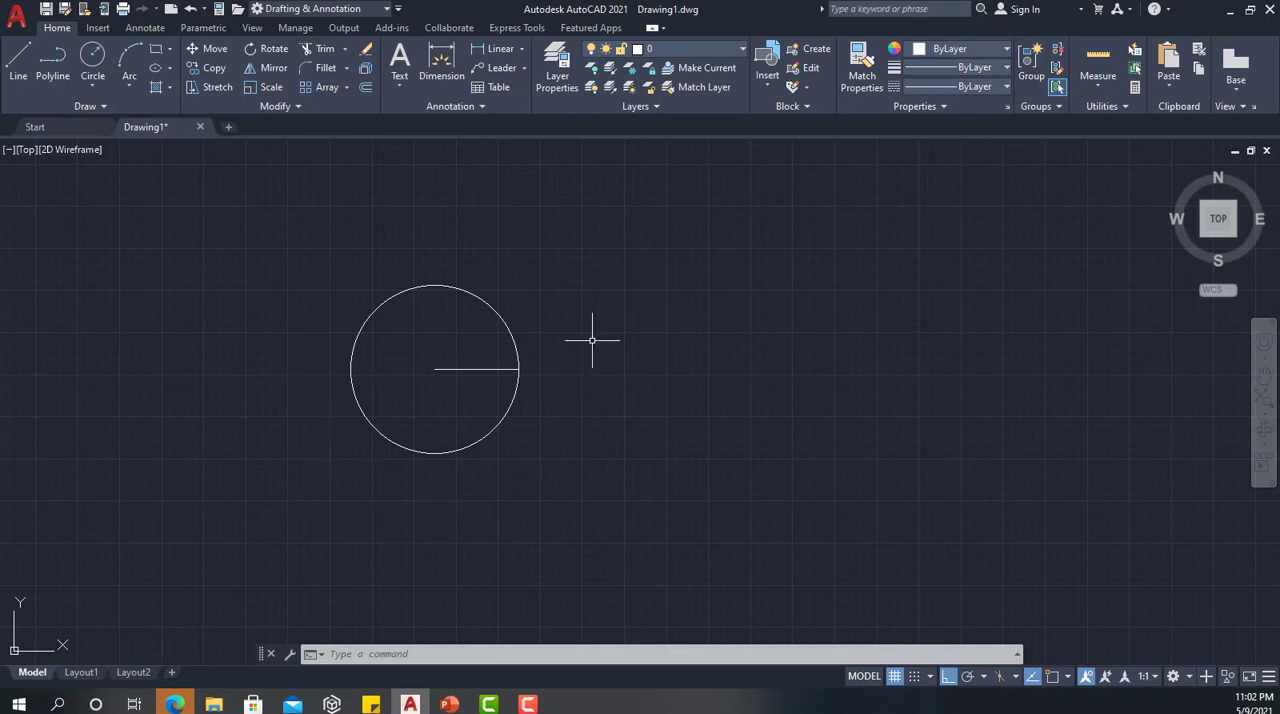
Draw a vertical line through the circle's right side, crossing the horizontal line and extending beyond the circle at both ends
{"action": "type", "text": "l"}
{"action": "key", "text": "Return"}
{"action": "left_click", "coordinate": [511, 217]}
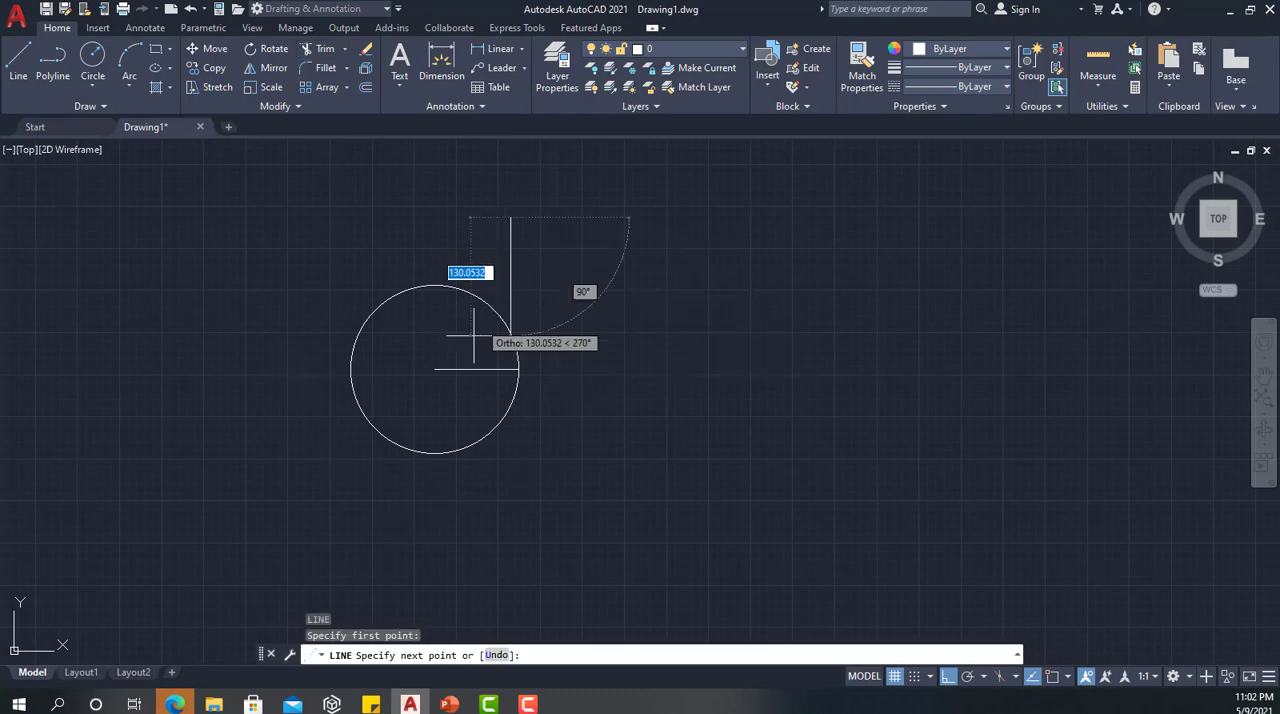
{"action": "left_click", "coordinate": [505, 481]}
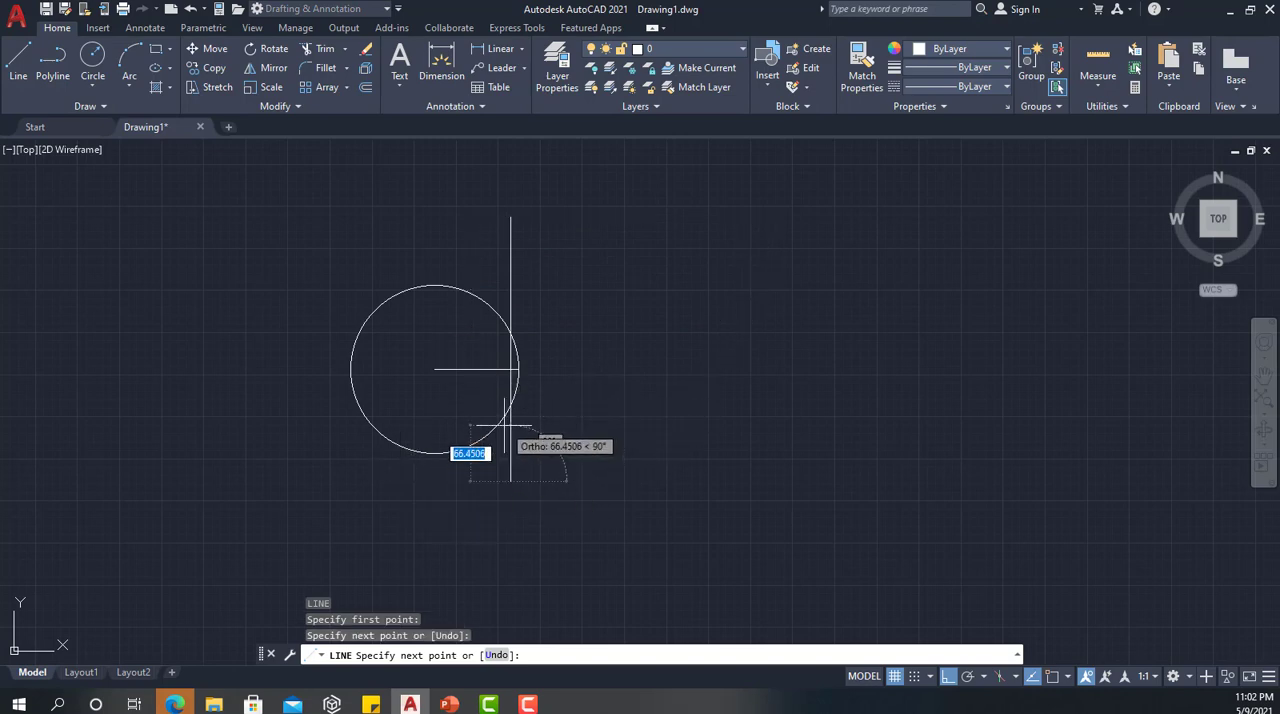
Turn ortho off and continue with three slanted lines, two crossing the circle and the last ending at the vertical line's upper endpoint
{"action": "key", "text": "F8"}
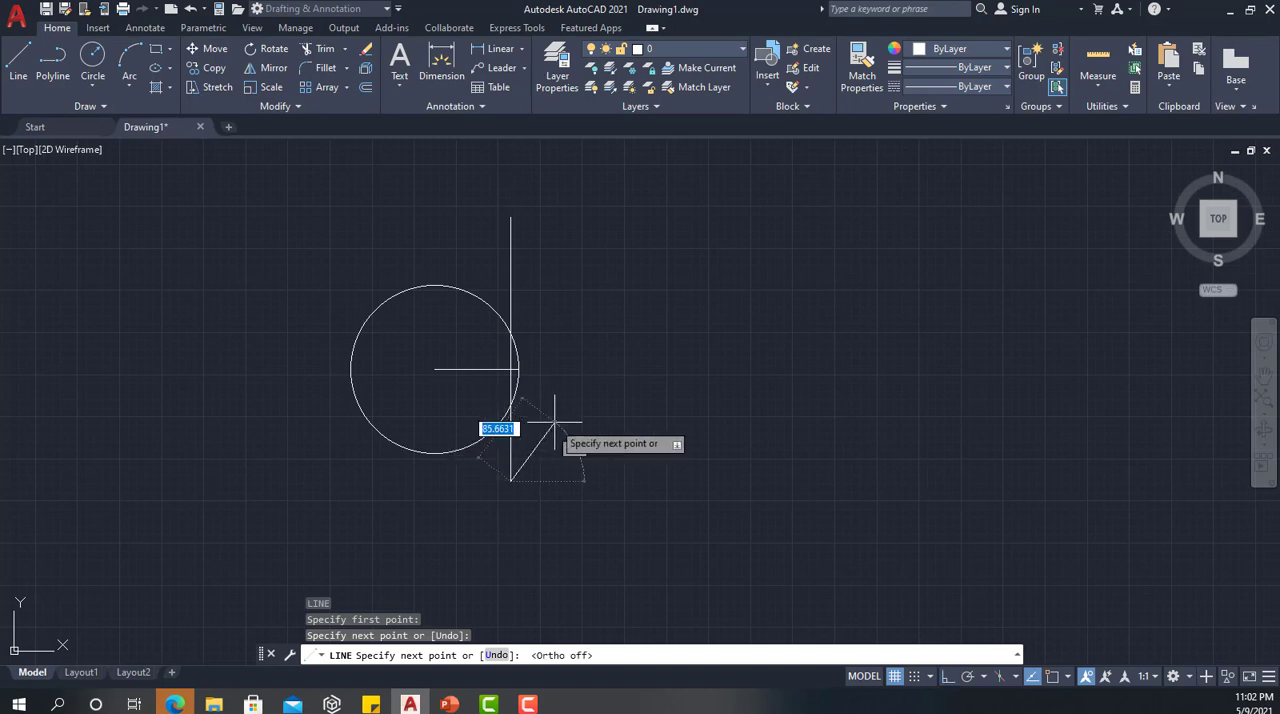
{"action": "left_click", "coordinate": [314, 286]}
{"action": "left_click", "coordinate": [566, 350]}
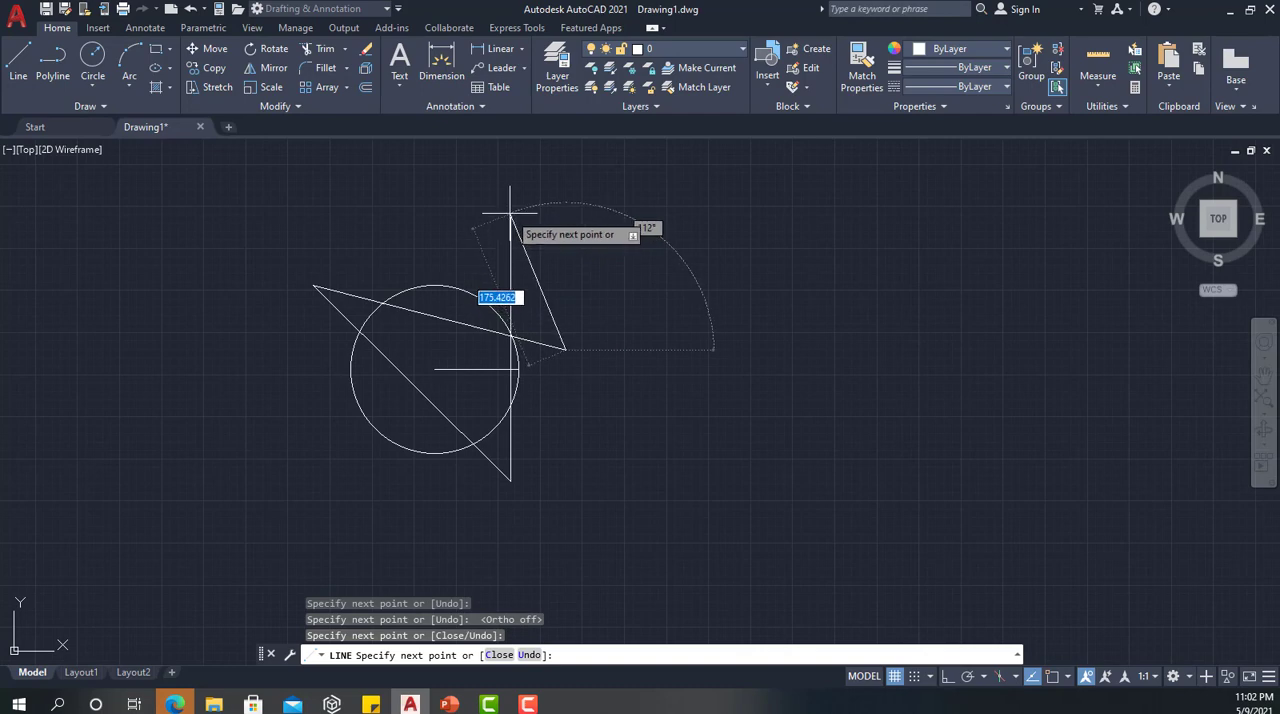
{"action": "type", "text": "c"}
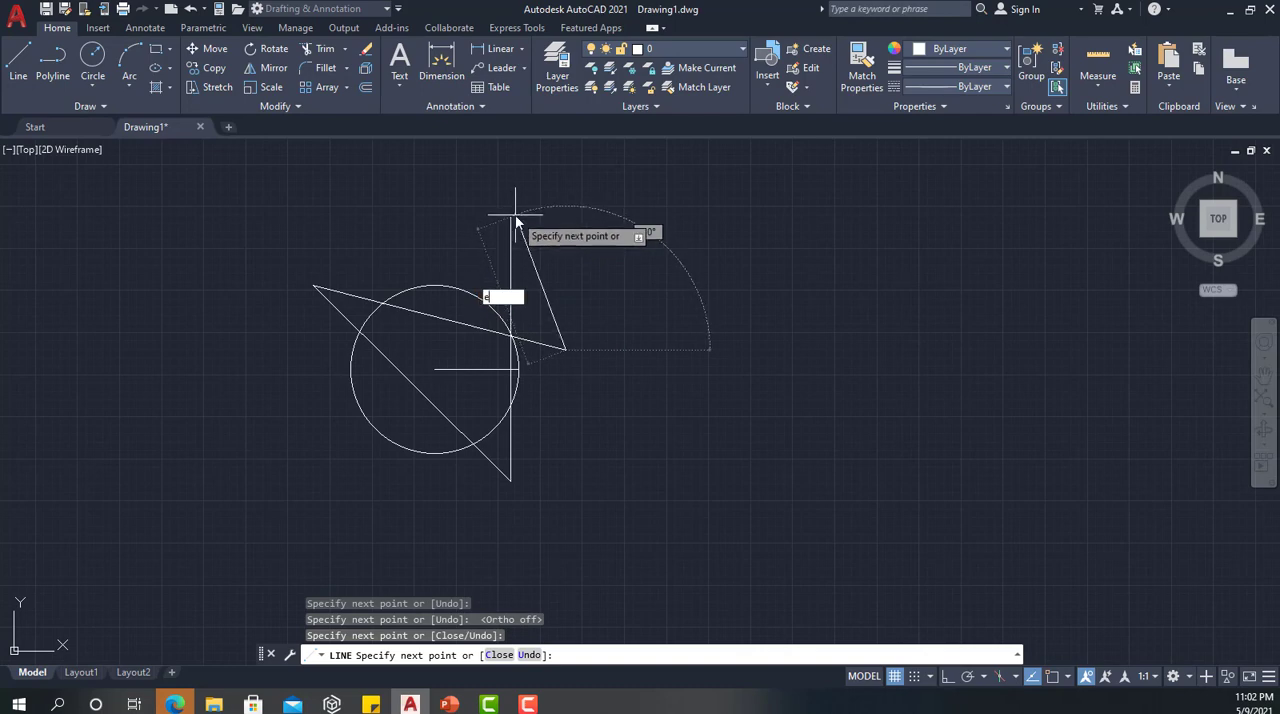
{"action": "type", "text": "nd"}
{"action": "key", "text": "Return"}
{"action": "left_click", "coordinate": [515, 220]}
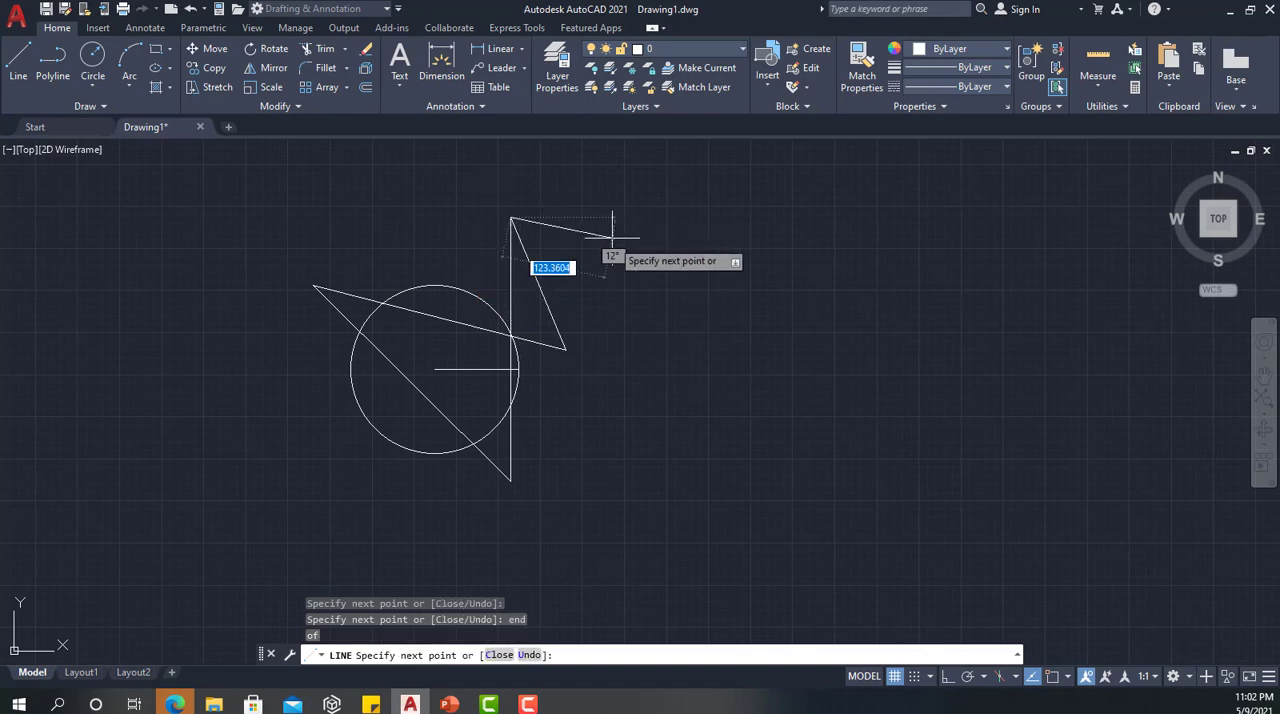
{"action": "key", "text": "Escape"}
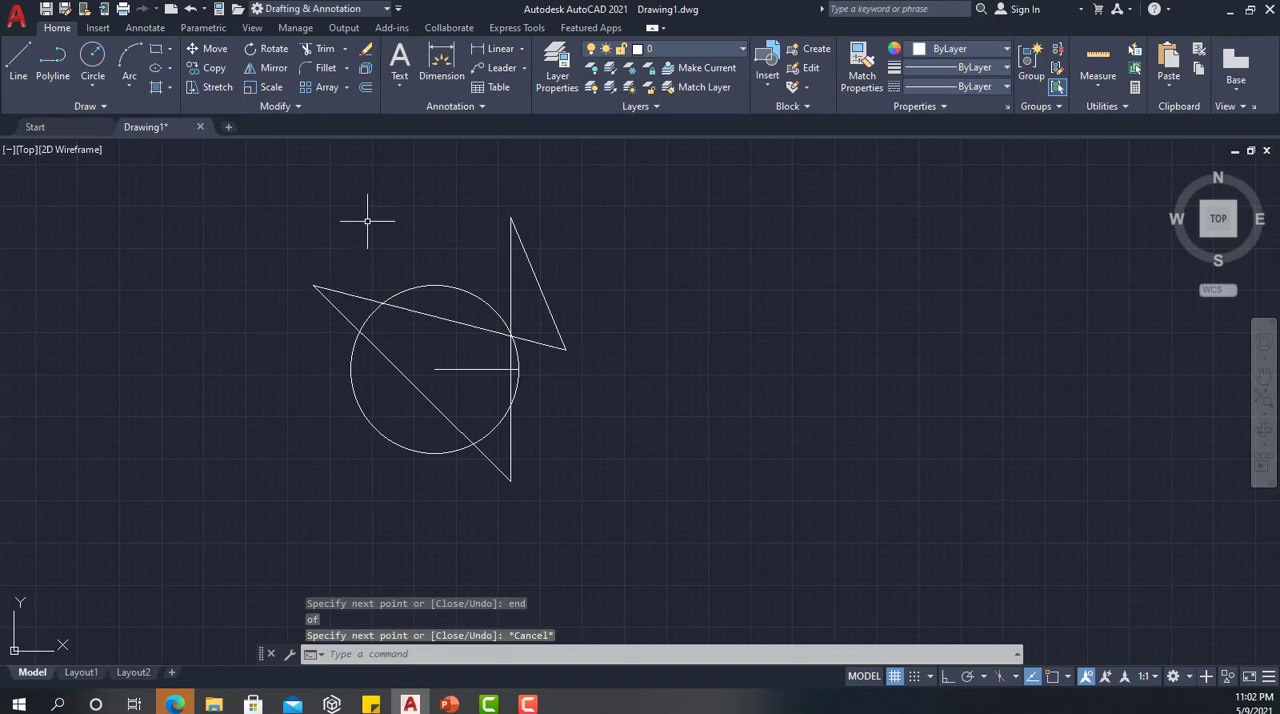
Using all objects as cutting edges, trim the circle's upper-left arc between the two slanted lines
{"action": "type", "text": "tr"}
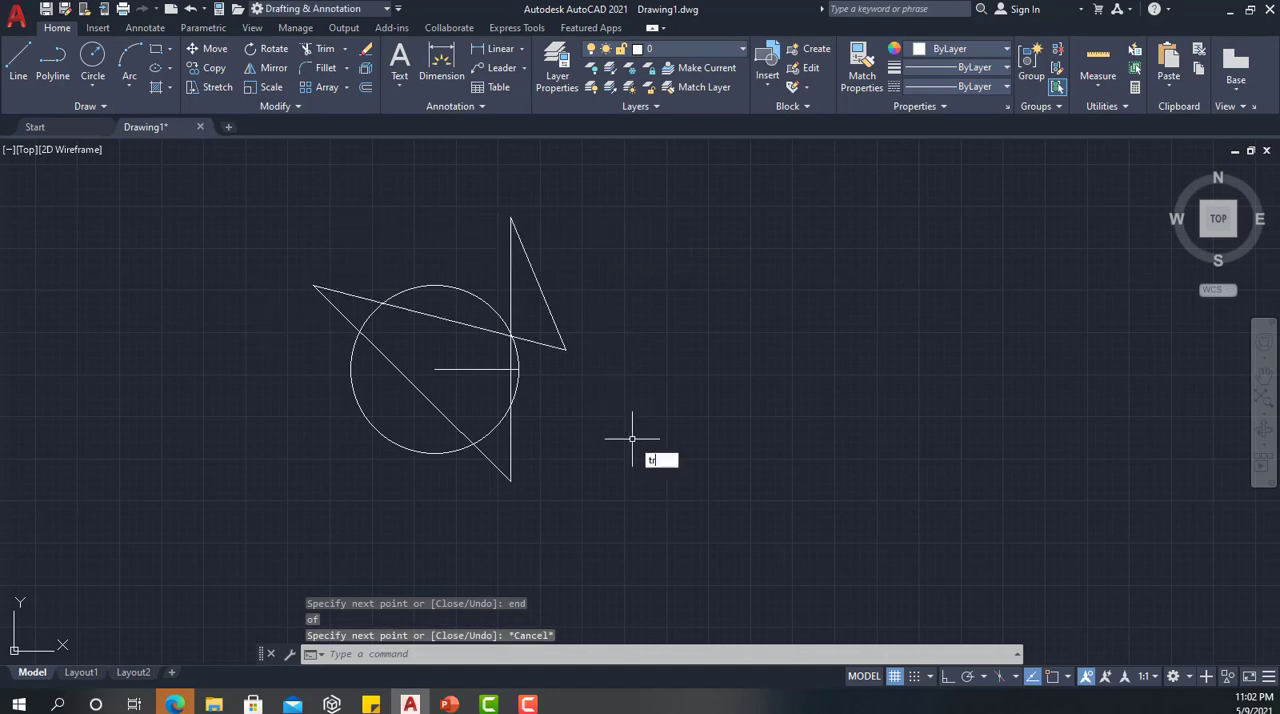
{"action": "key", "text": "Return"}
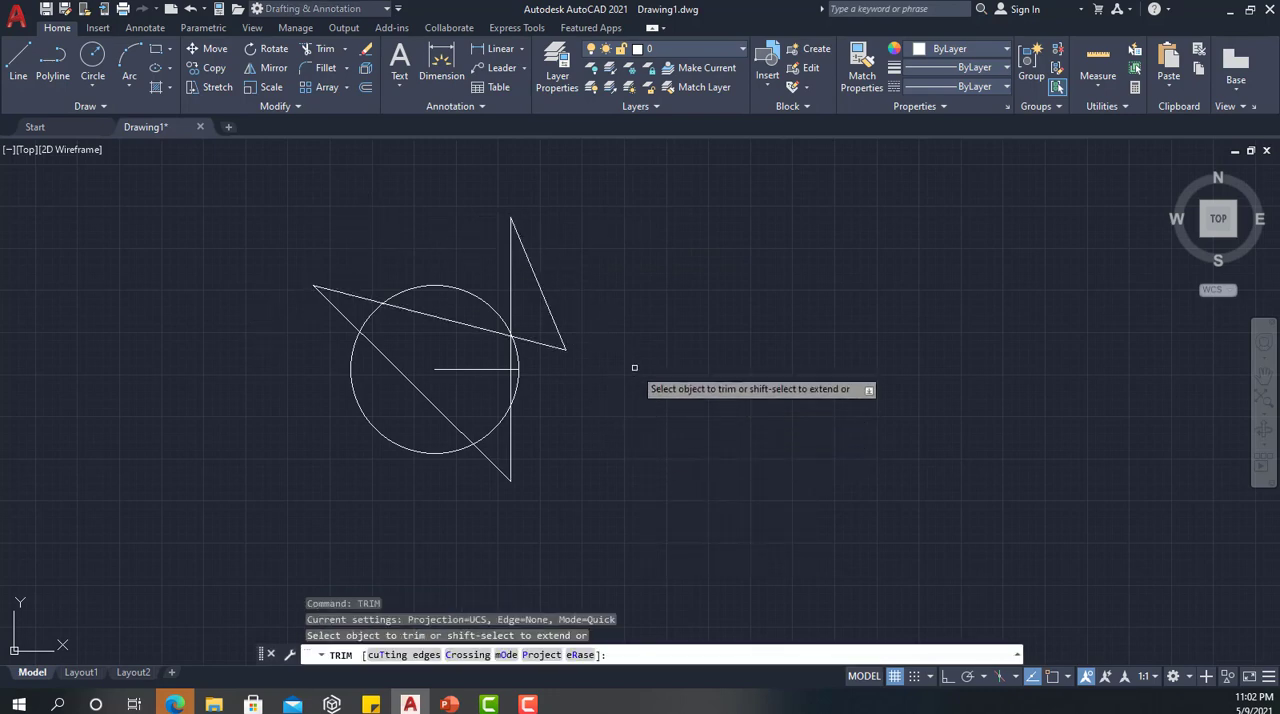
{"action": "left_click", "coordinate": [414, 655]}
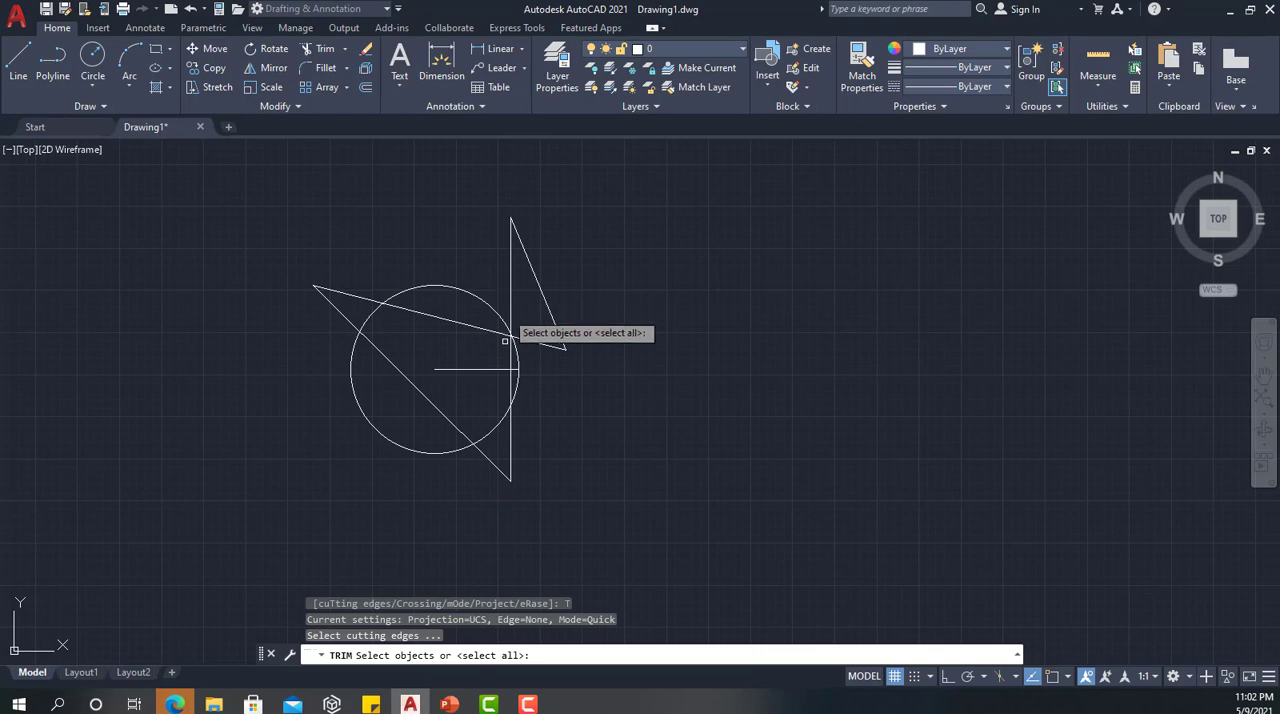
{"action": "key", "text": "Return"}
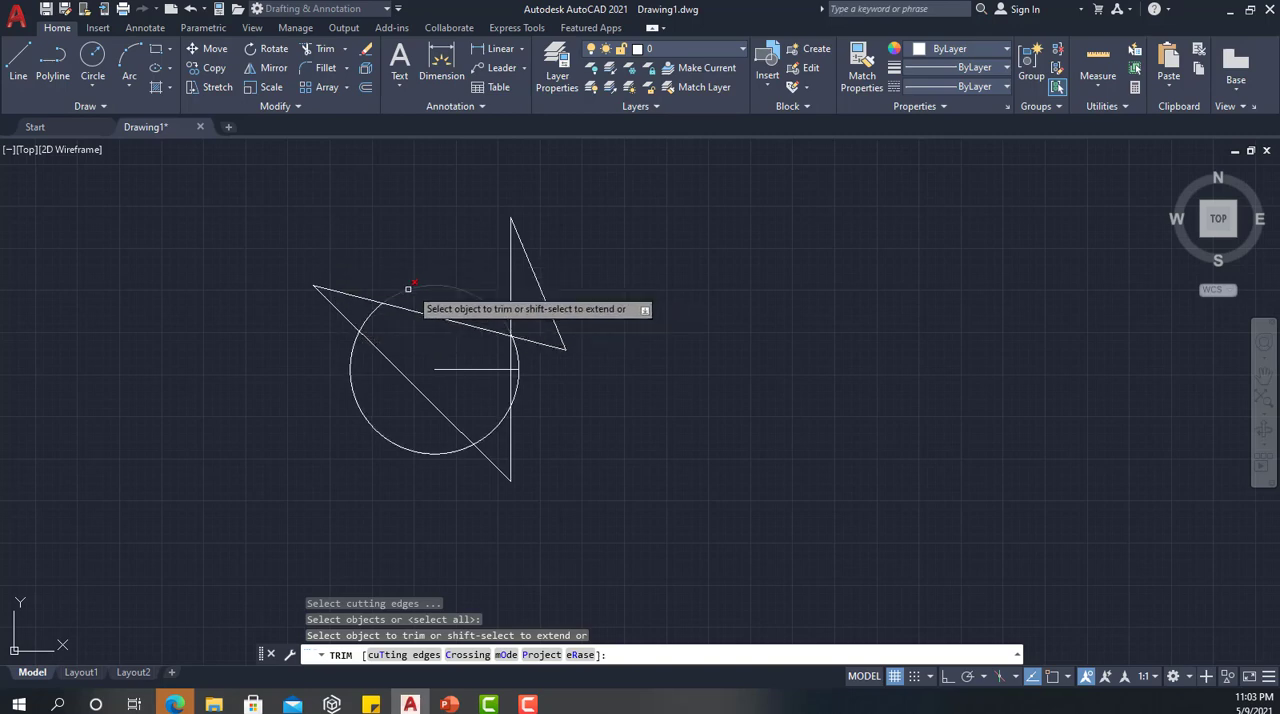
{"action": "left_click", "coordinate": [370, 316]}
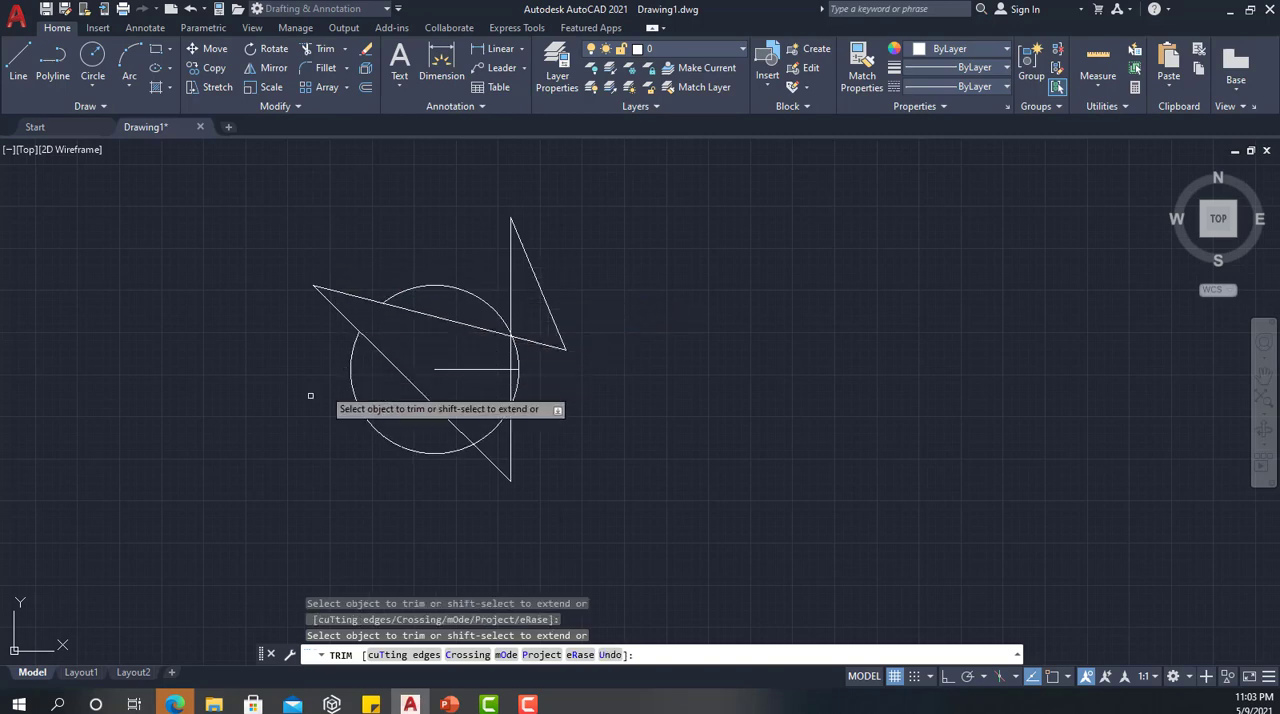
Trim the horizontal line beyond the vertical line, the circle's lower-right arc between the crossing lines, and the lower slanted line inside the circle
{"action": "scroll", "coordinate": [545, 405], "scroll_direction": "up", "scroll_amount": 4}
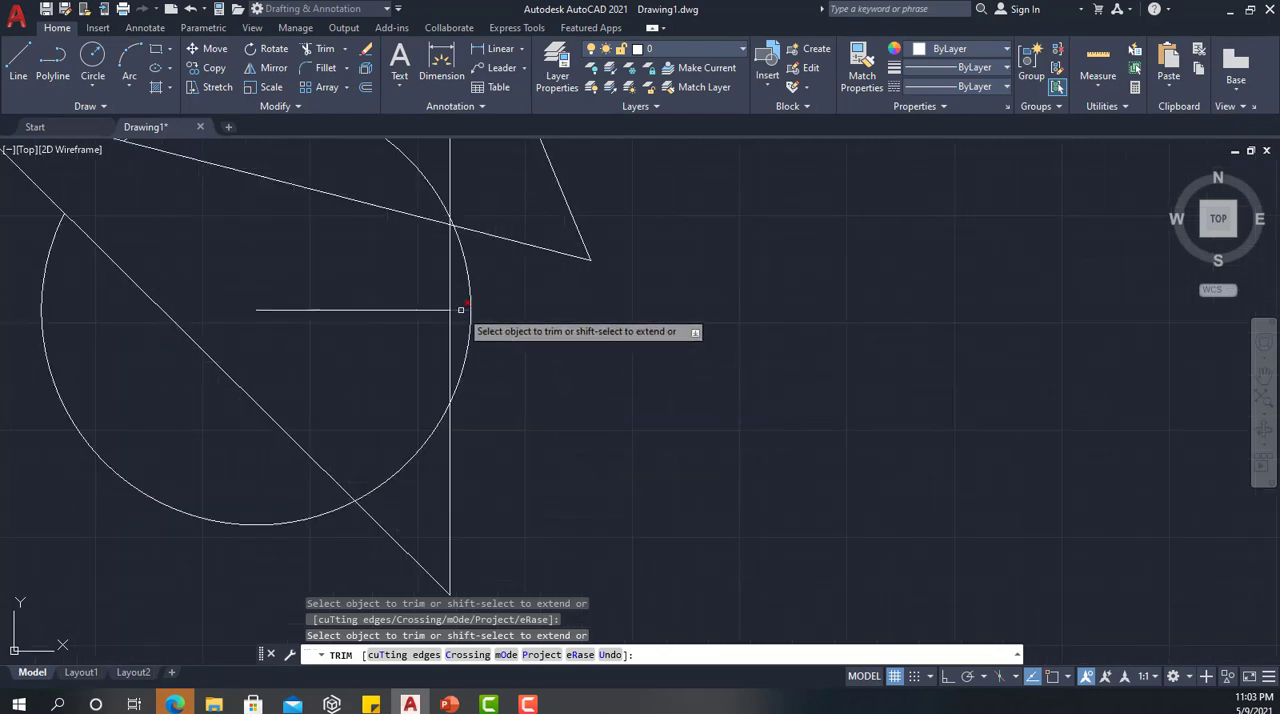
{"action": "left_click", "coordinate": [461, 310]}
{"action": "scroll", "coordinate": [539, 445], "scroll_direction": "down", "scroll_amount": 4}
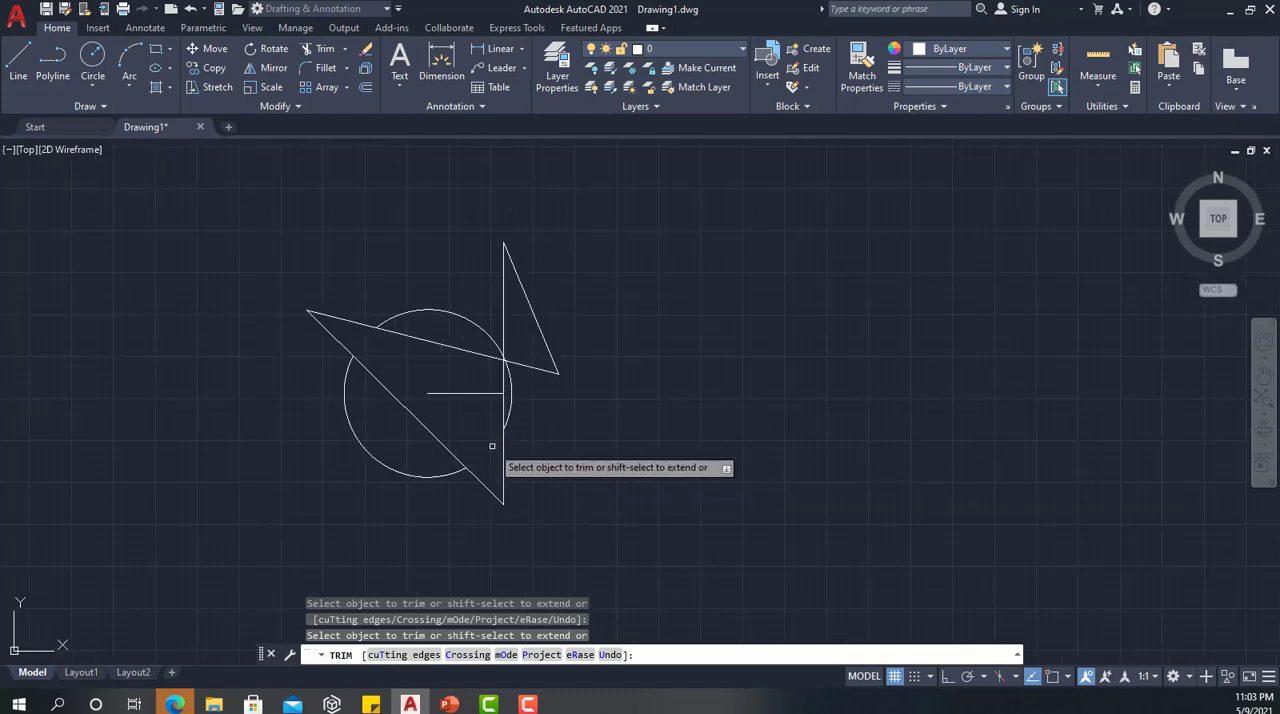
{"action": "left_click", "coordinate": [389, 394]}
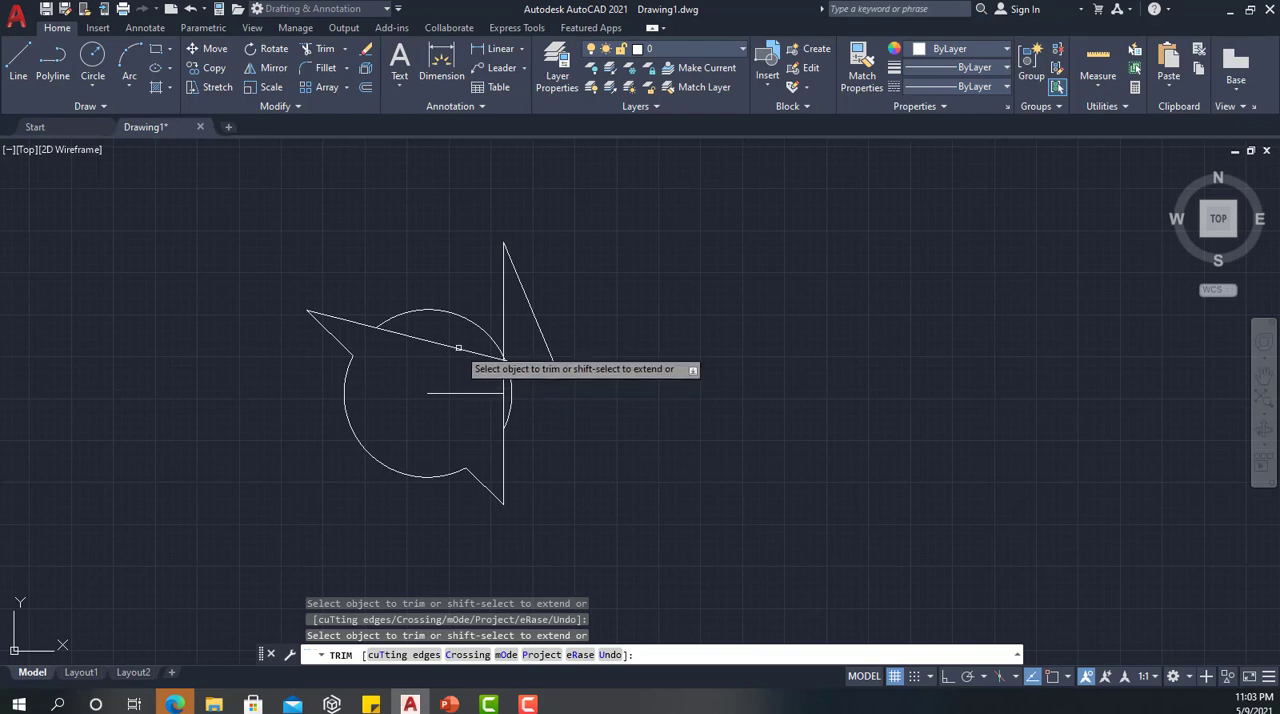
Trim the upper slanted line inside the circle, the short pieces at its crossing with the vertical line, and the vertical line's lower part
{"action": "scroll", "coordinate": [463, 358], "scroll_direction": "up", "scroll_amount": 6}
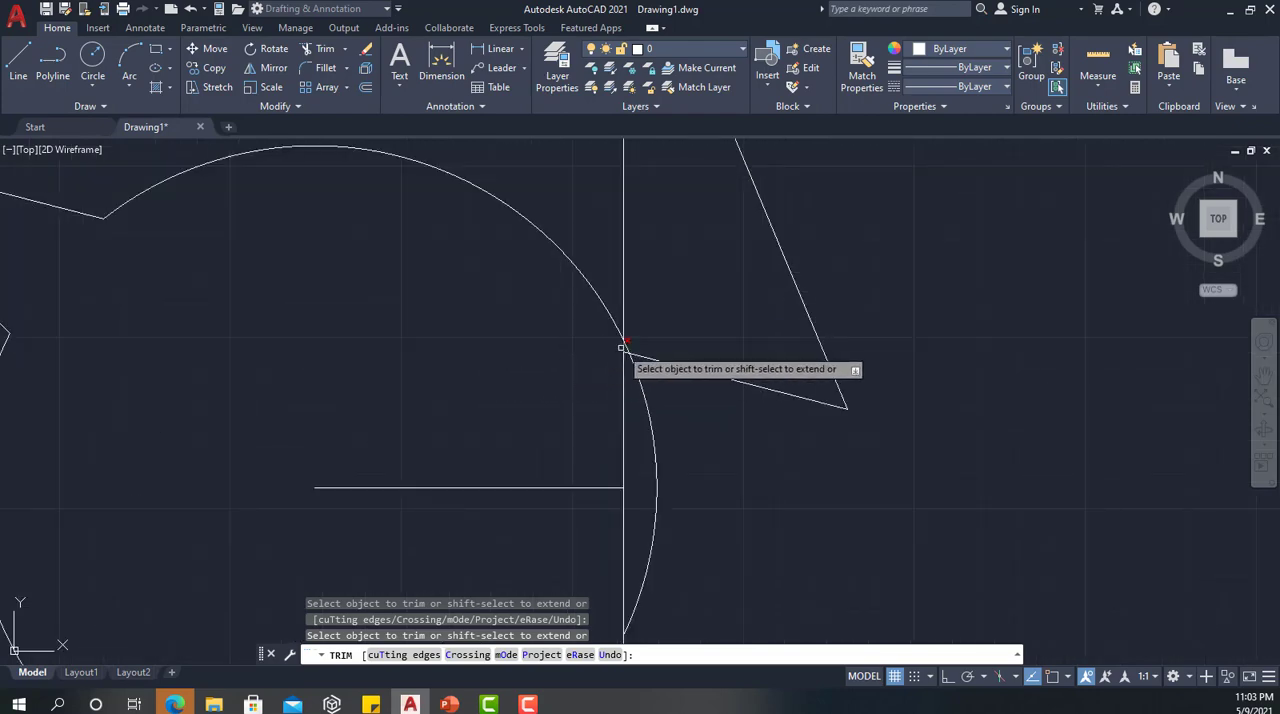
{"action": "scroll", "coordinate": [622, 348], "scroll_direction": "up", "scroll_amount": 6}
{"action": "left_click_drag", "start_coordinate": [680, 345], "coordinate": [593, 345]}
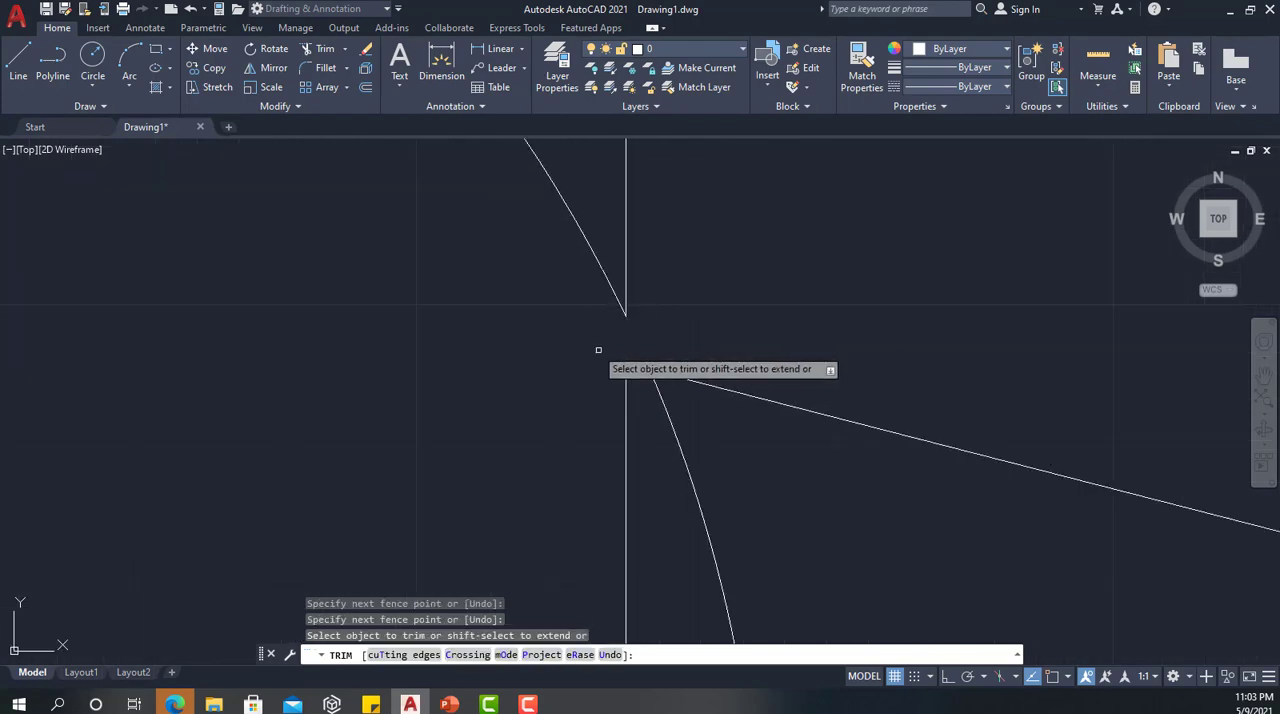
{"action": "scroll", "coordinate": [620, 371], "scroll_direction": "down", "scroll_amount": 3}
{"action": "mouse_move", "coordinate": [683, 321]}
{"action": "left_mouse_down"}
{"action": "mouse_move", "coordinate": [569, 453]}
{"action": "mouse_move", "coordinate": [543, 443]}
{"action": "left_mouse_up"}
{"action": "scroll", "coordinate": [526, 422], "scroll_direction": "down", "scroll_amount": 4}
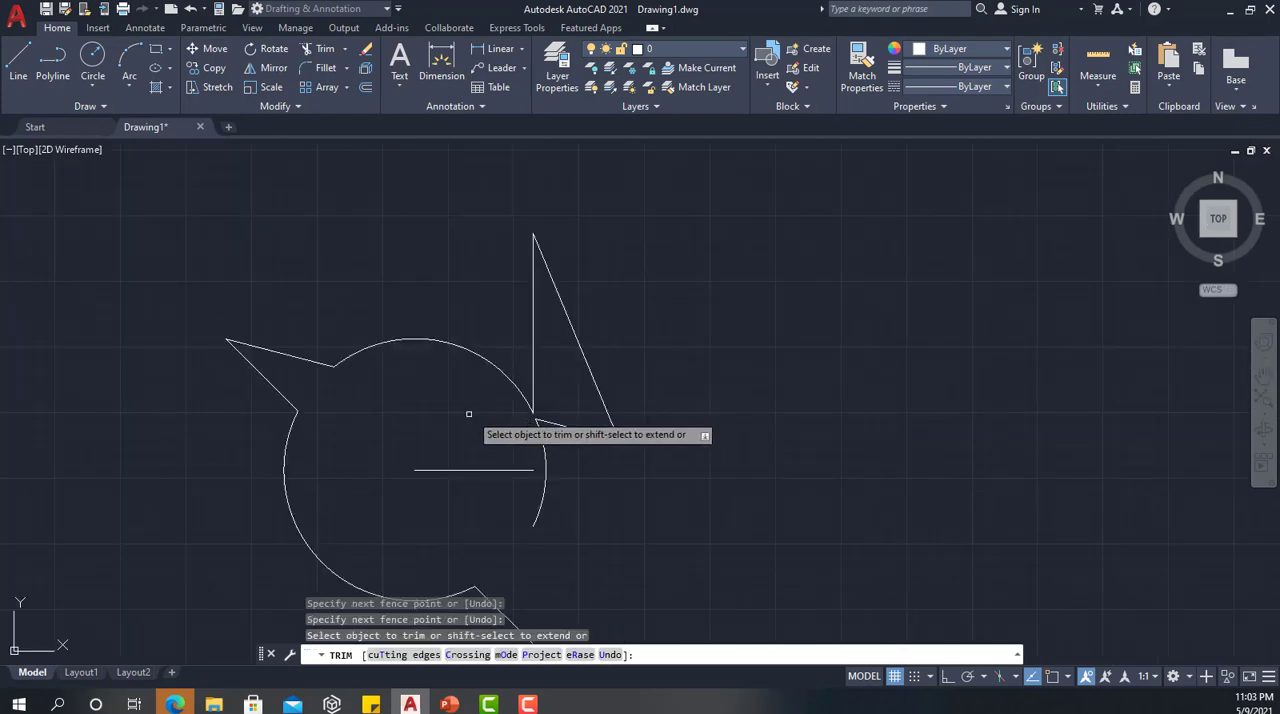
{"action": "mouse_move", "coordinate": [441, 441]}
{"action": "middle_mouse_down"}
{"action": "mouse_move", "coordinate": [438, 429]}
{"action": "mouse_move", "coordinate": [556, 351]}
{"action": "middle_mouse_up"}
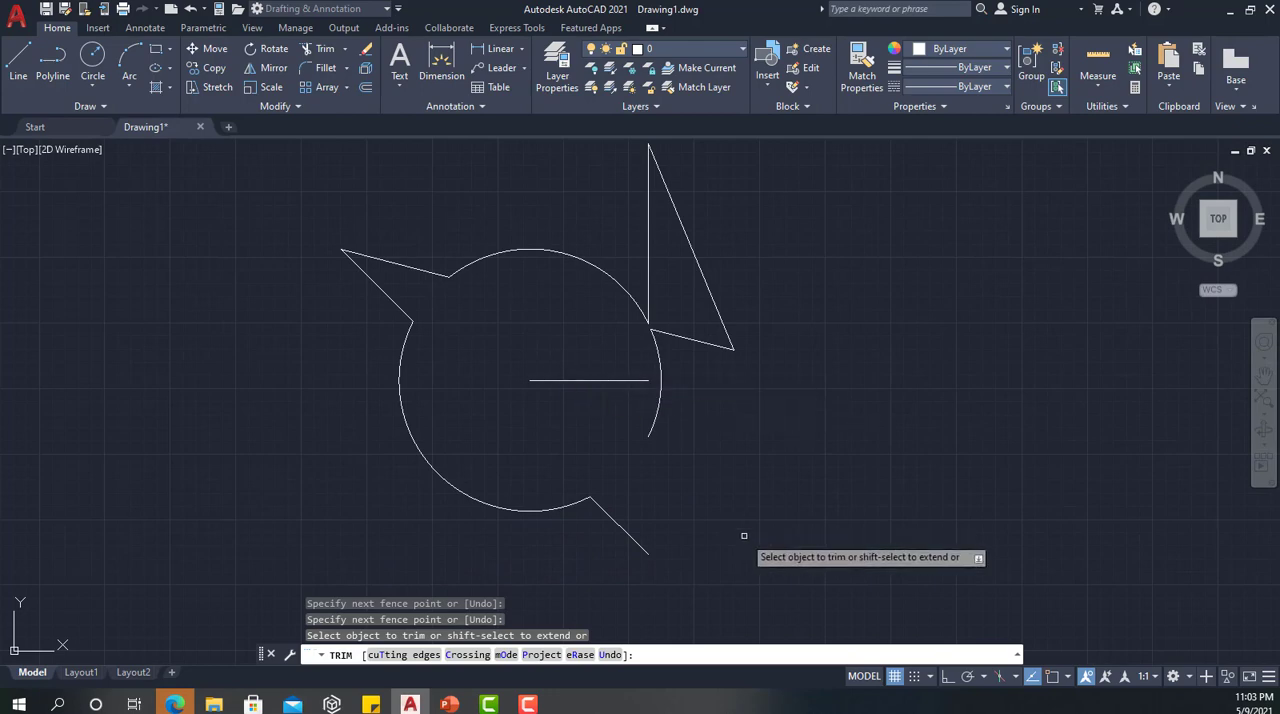
{"action": "key", "text": "Return"}
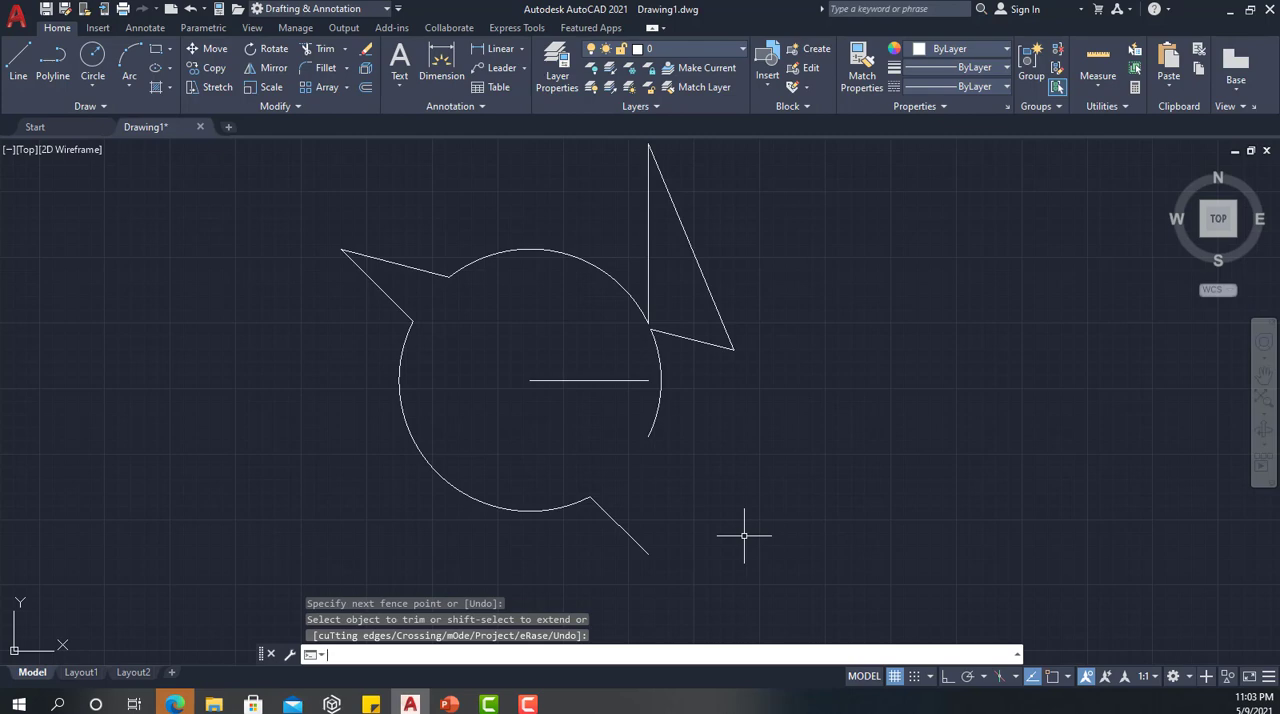
Extend the horizontal line to the circle's right arc, using the upper arc, right arc and horizontal line as boundary edges
{"action": "left_click", "coordinate": [344, 49]}
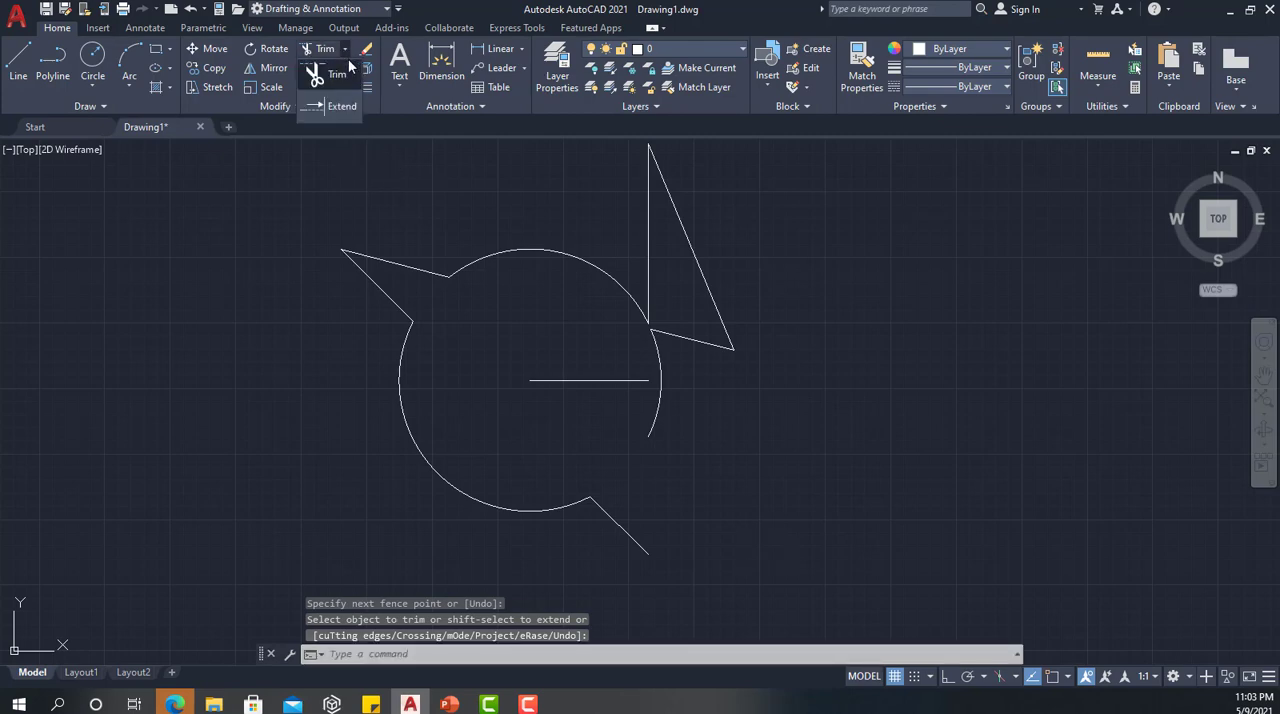
{"action": "left_click", "coordinate": [340, 106]}
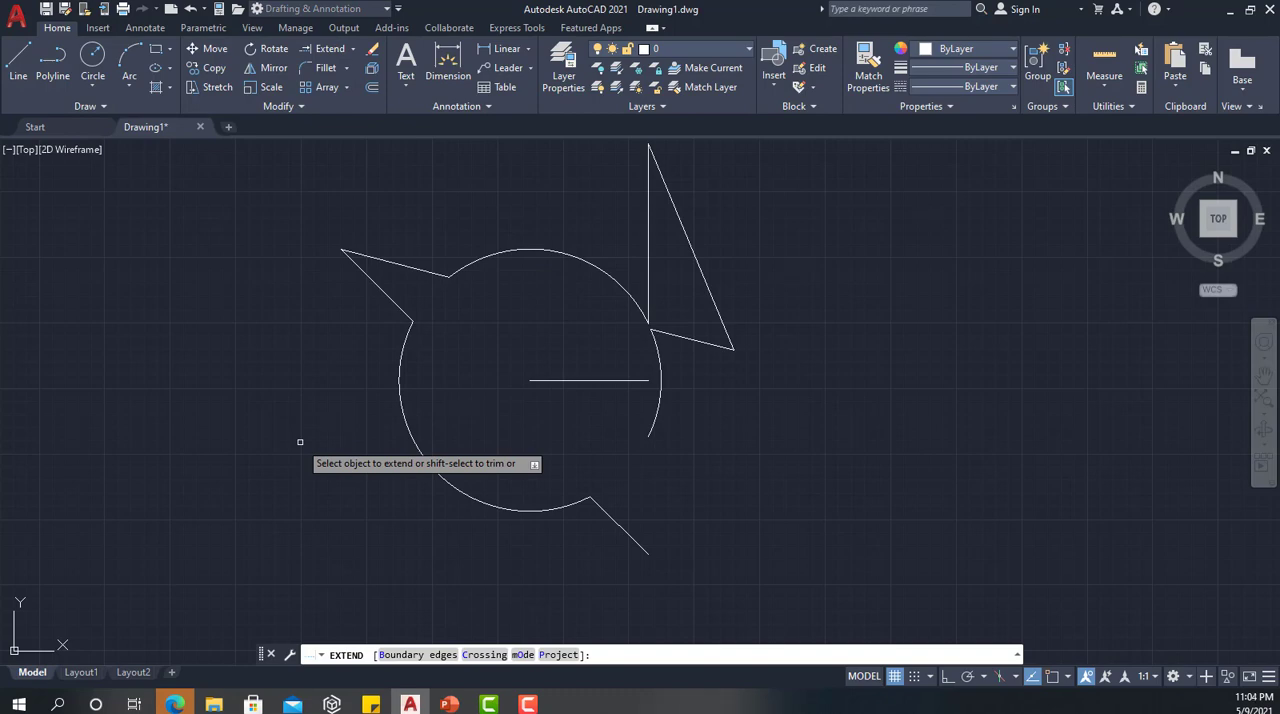
{"action": "left_click", "coordinate": [404, 655]}
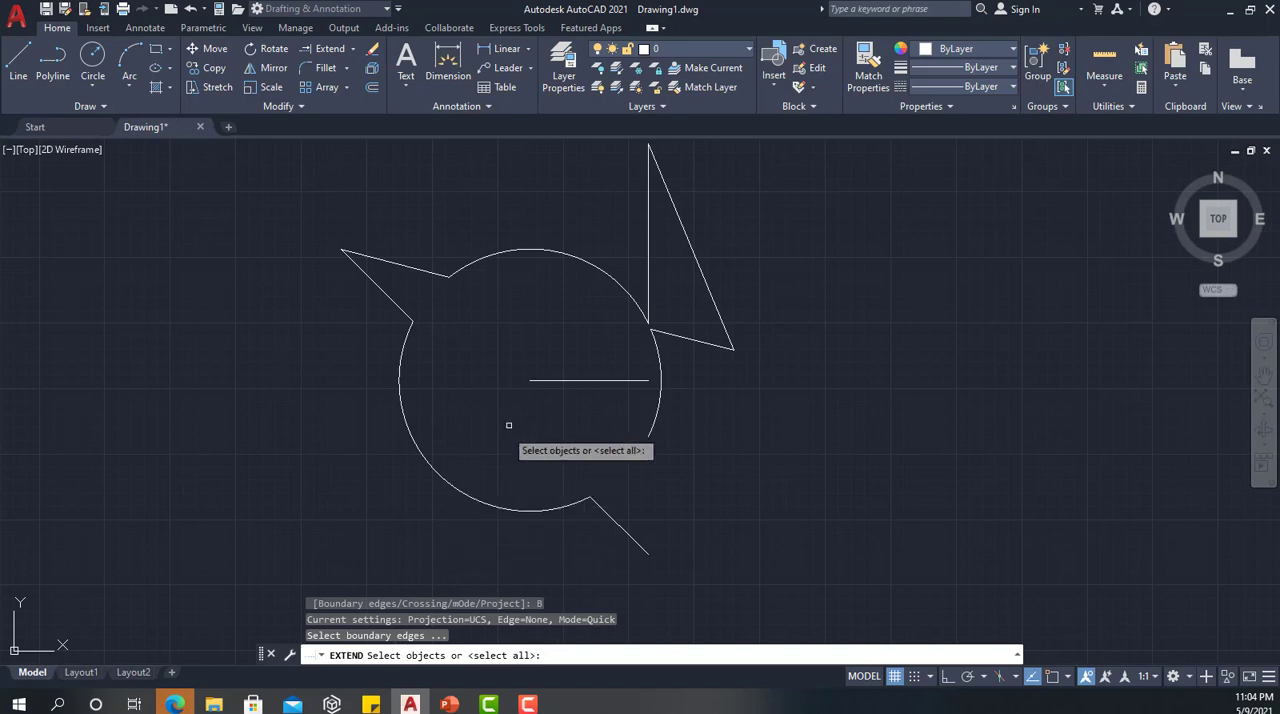
{"action": "left_click", "coordinate": [537, 252]}
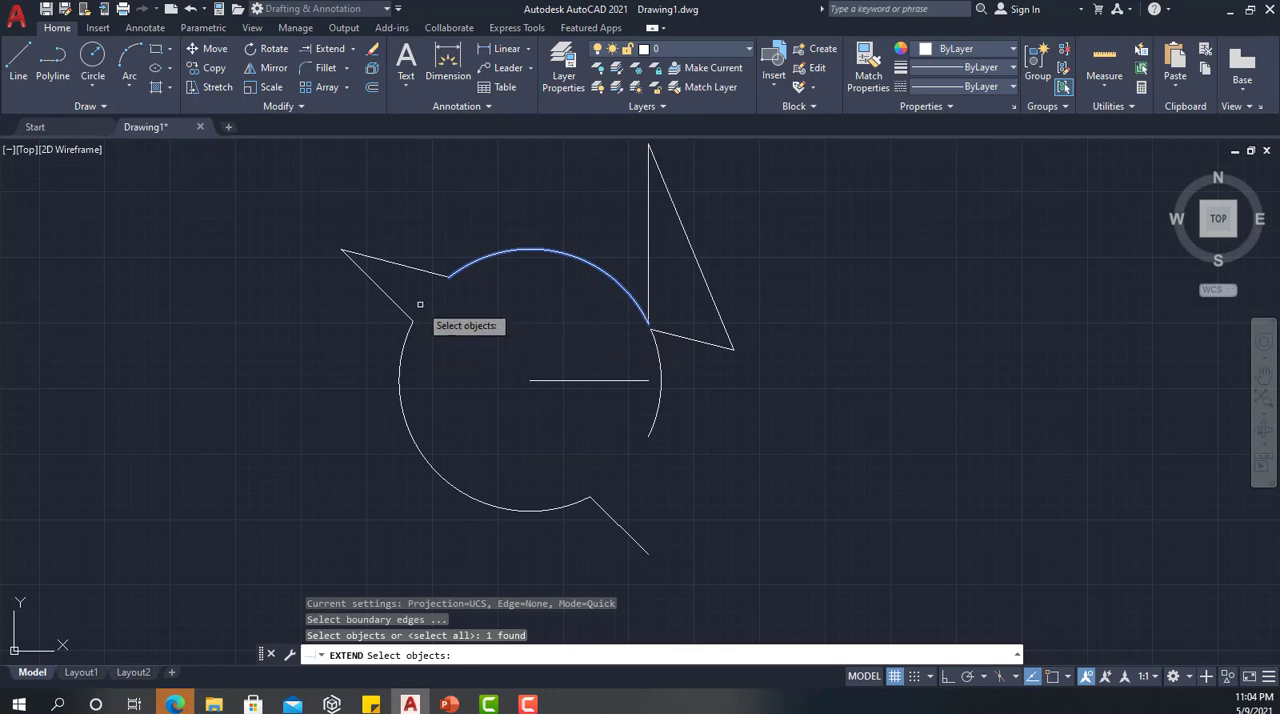
{"action": "left_click", "coordinate": [657, 404]}
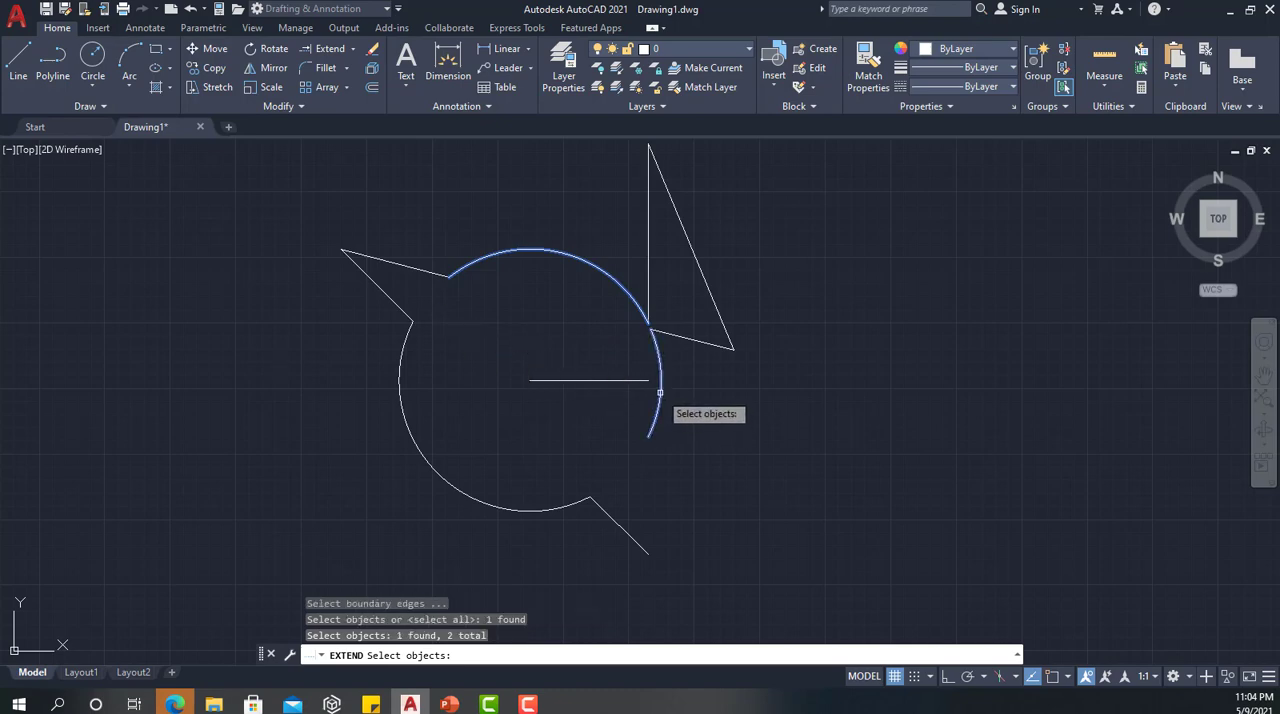
{"action": "left_click", "coordinate": [596, 380]}
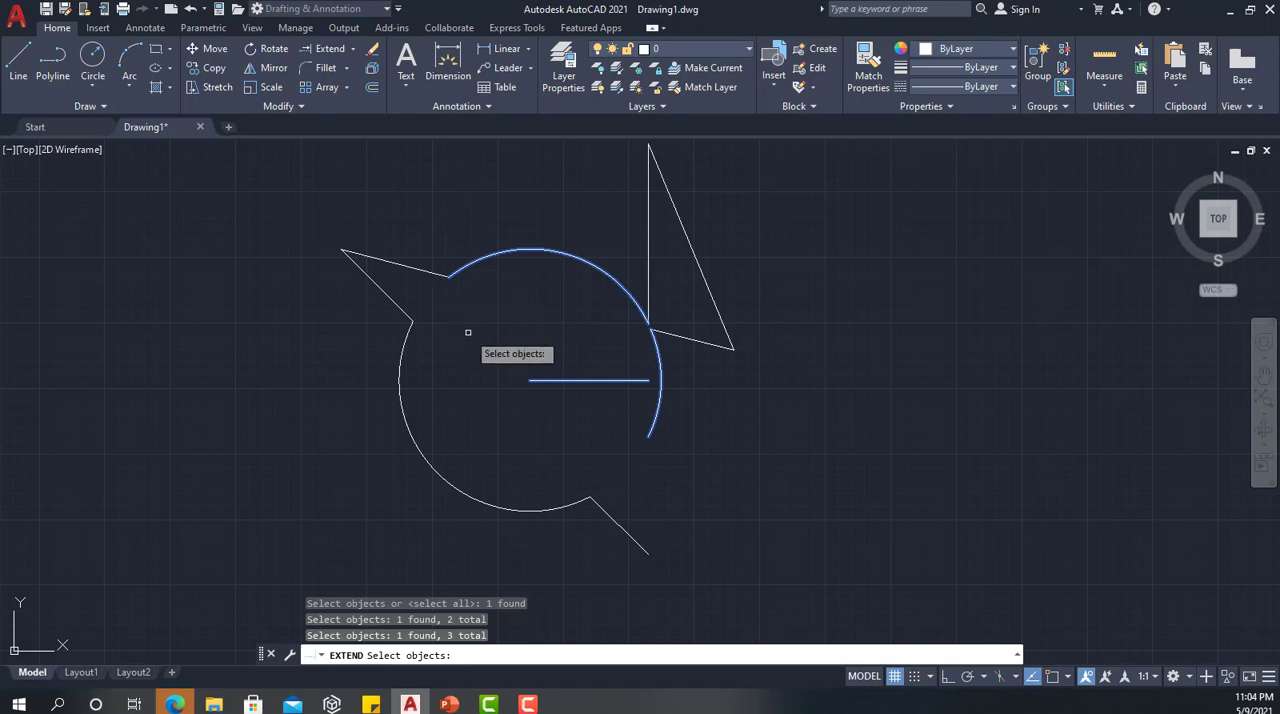
{"action": "key", "text": "Return"}
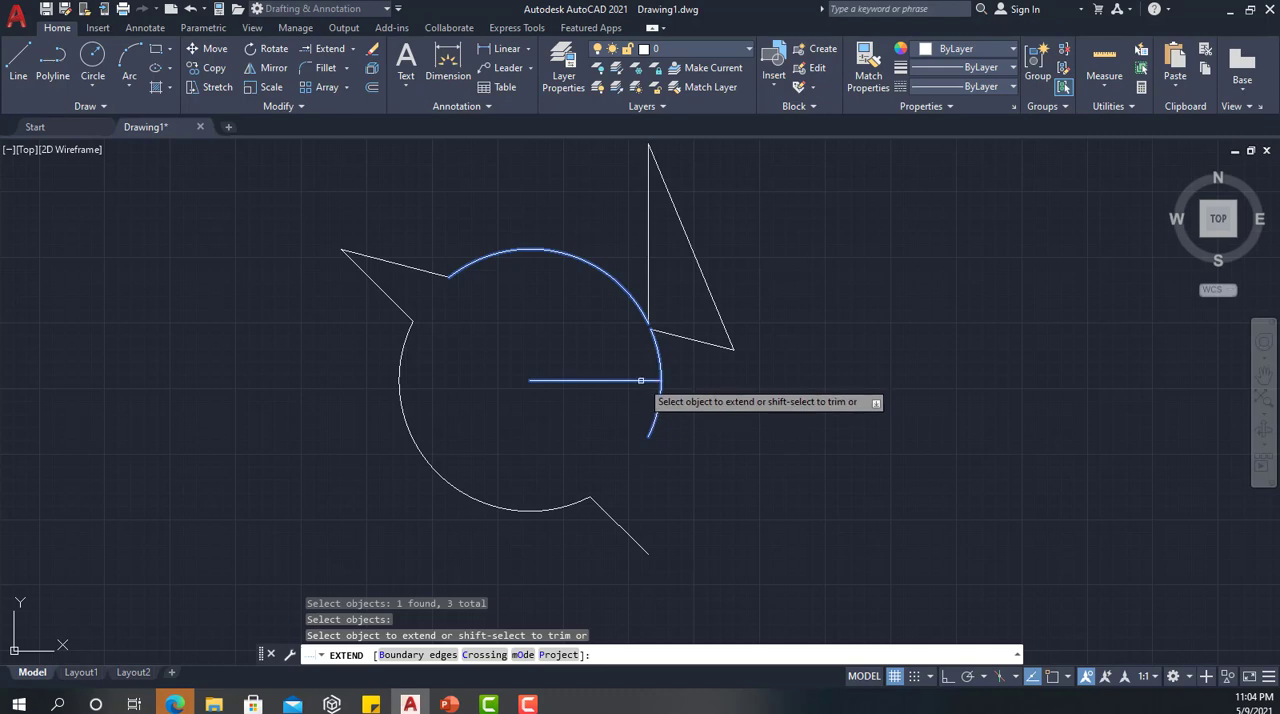
{"action": "left_click", "coordinate": [641, 381]}
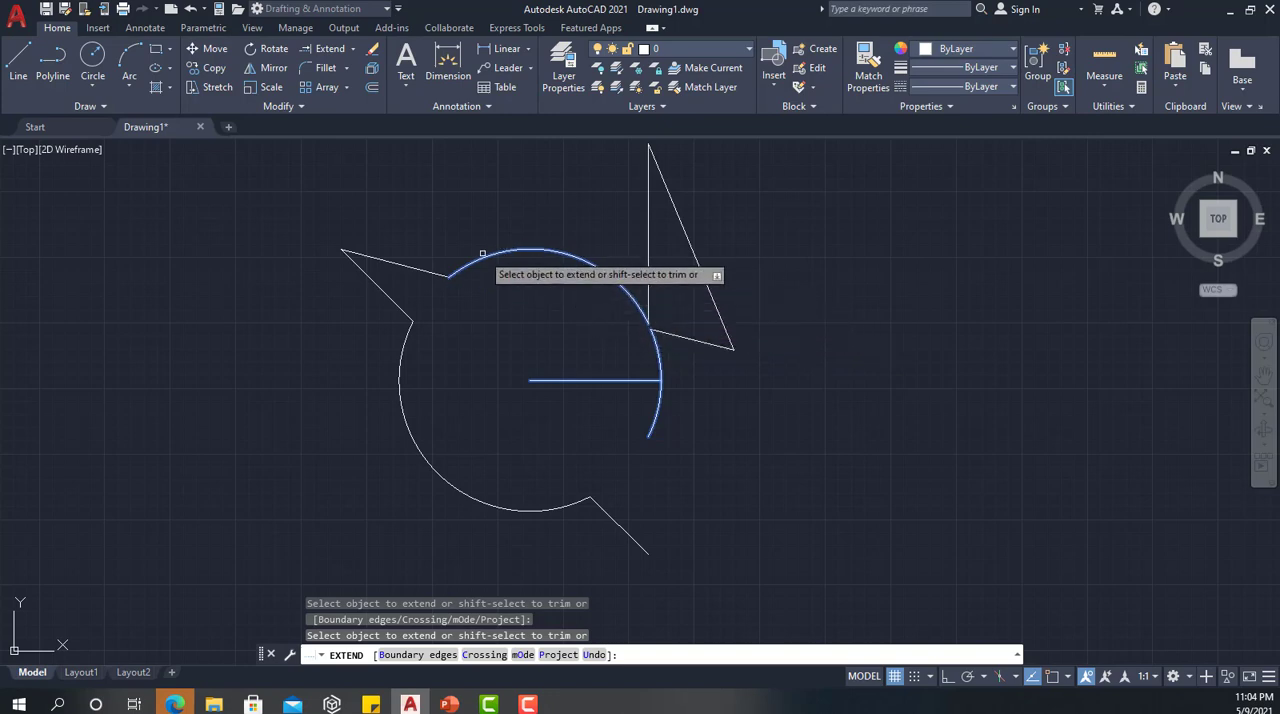
Extend the upper slanted line across the circle and the upper arc around to close the circle's outline
{"action": "left_click", "coordinate": [670, 333]}
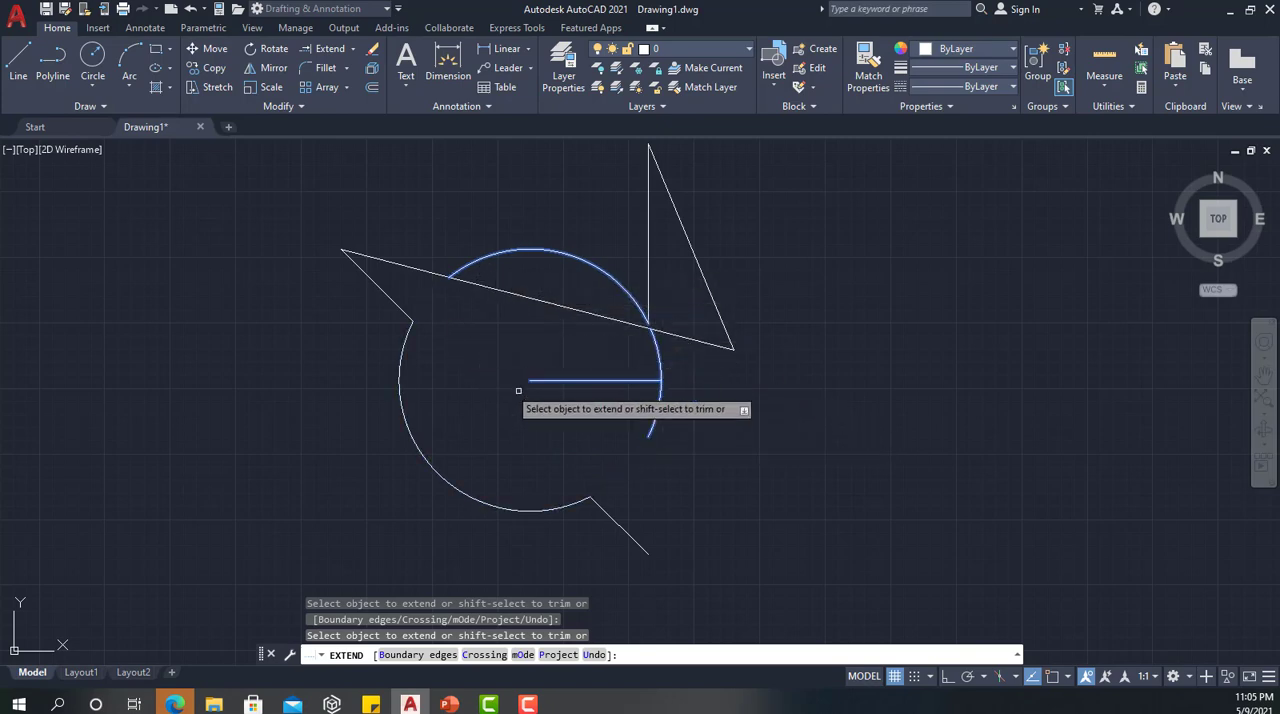
{"action": "left_click", "coordinate": [457, 275]}
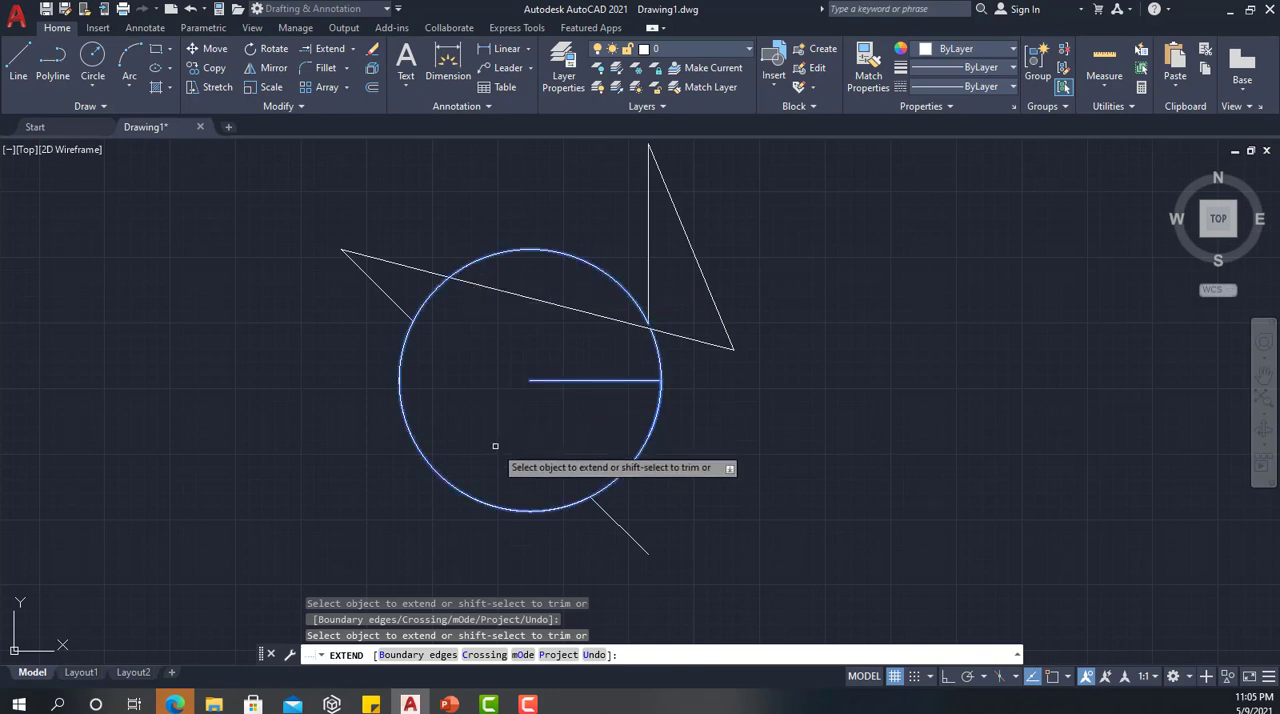
{"action": "key", "text": "Return"}
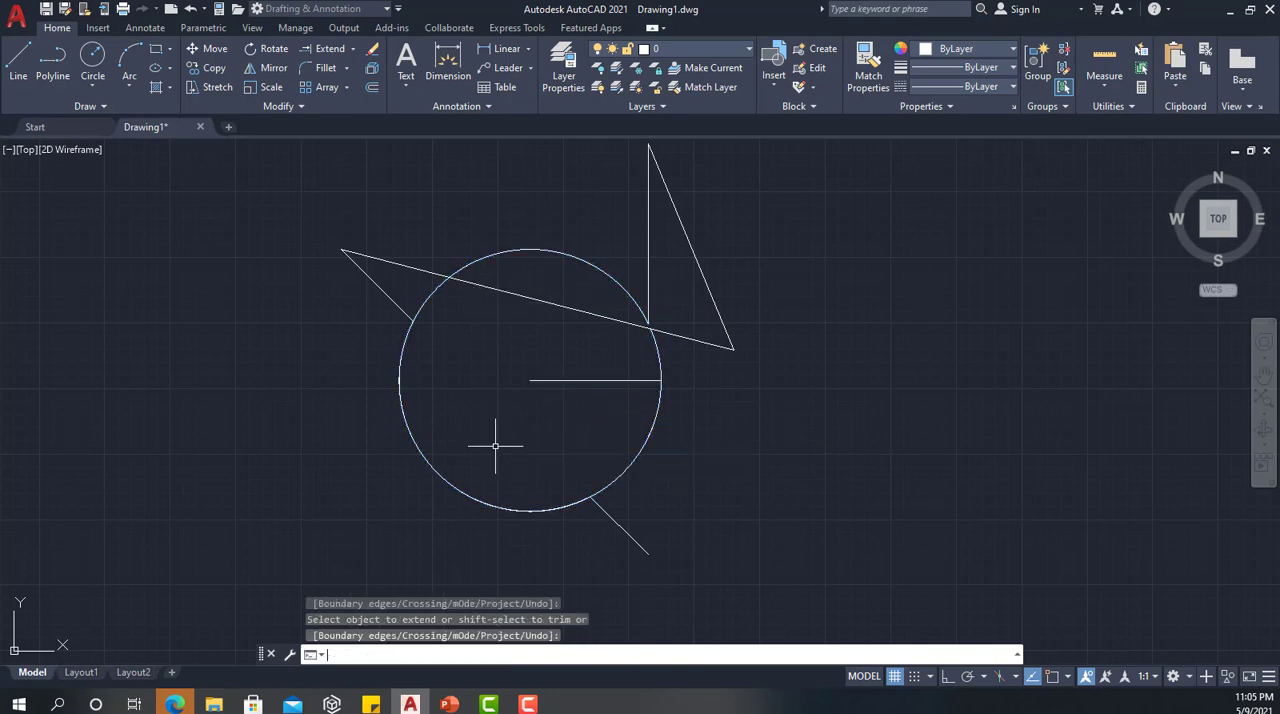